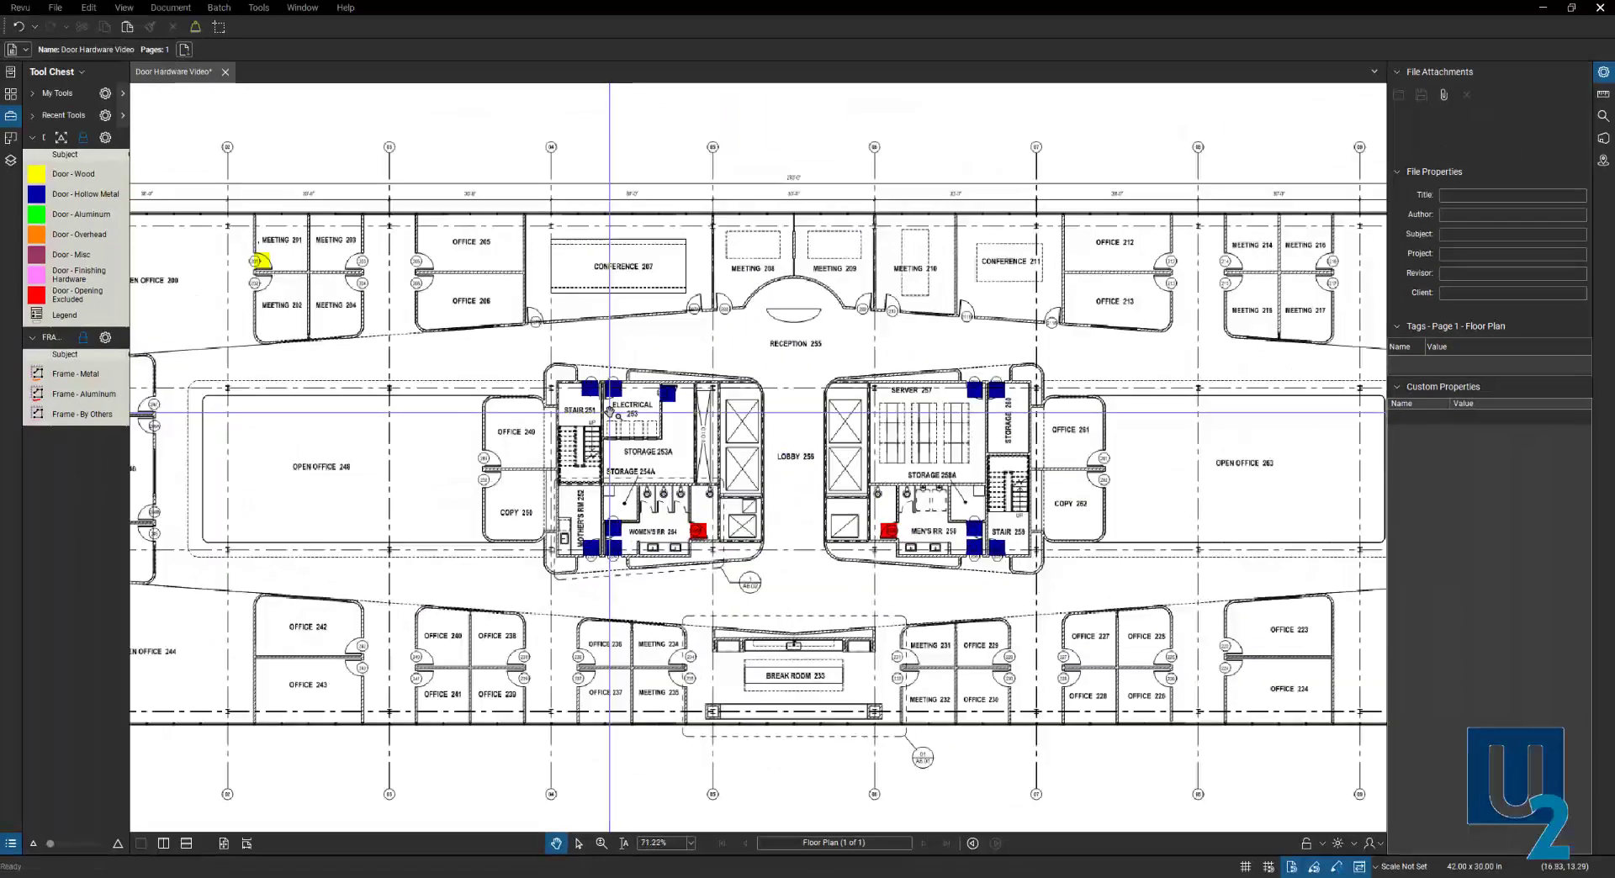
pyautogui.scroll(1, 582, 331)
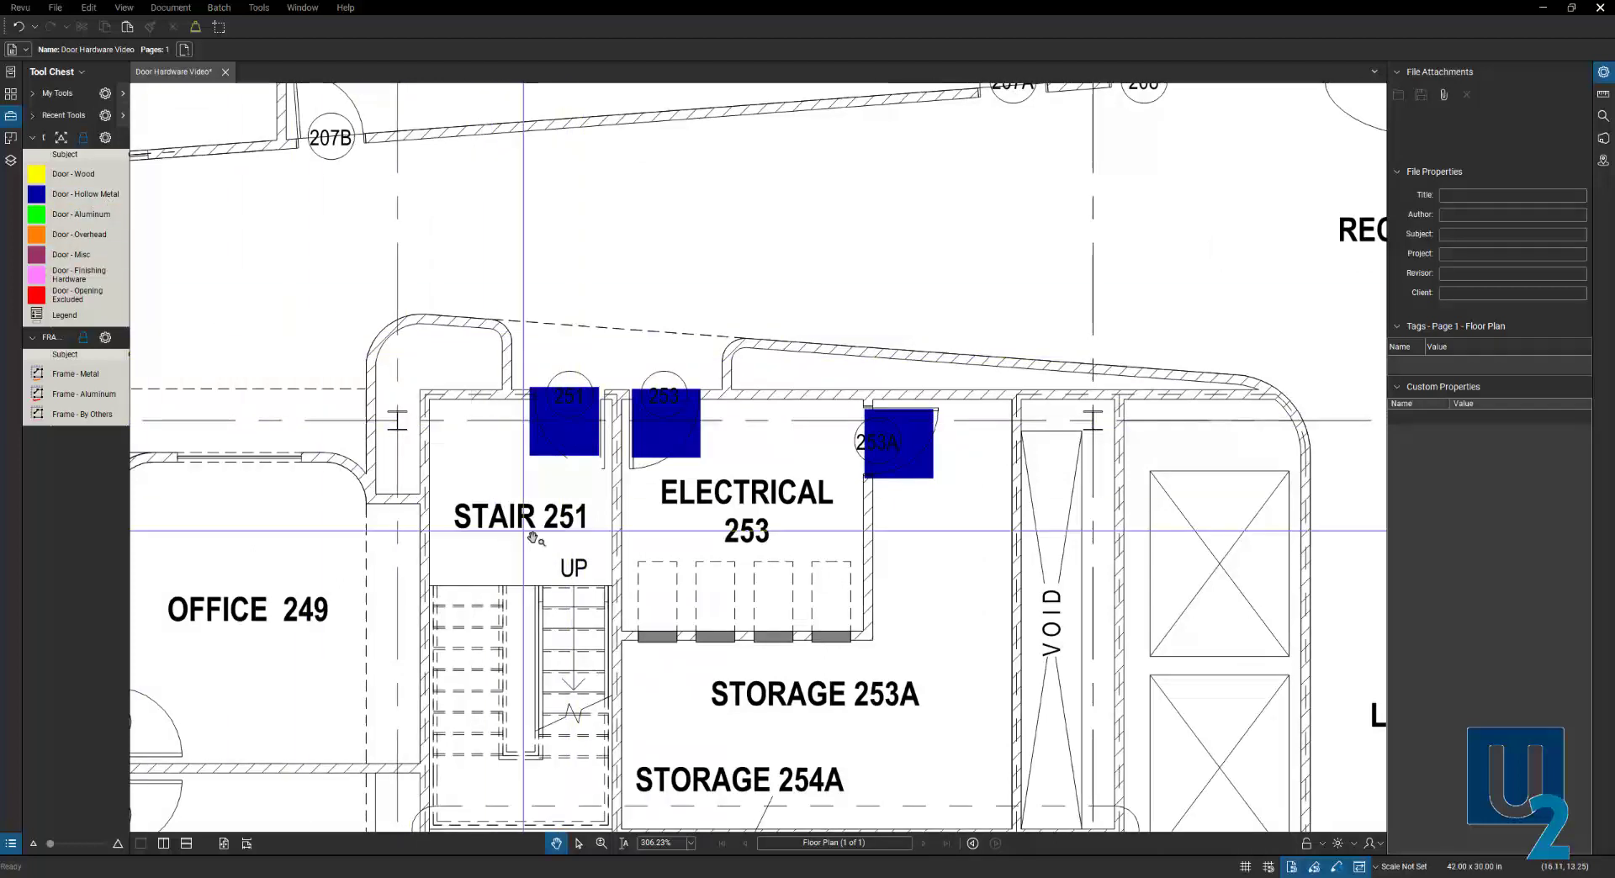
# Open and enlarge the Markups List, then scroll to the eleven Door - Hollow Metal entries.
pyautogui.scroll(-6, 726, 554)
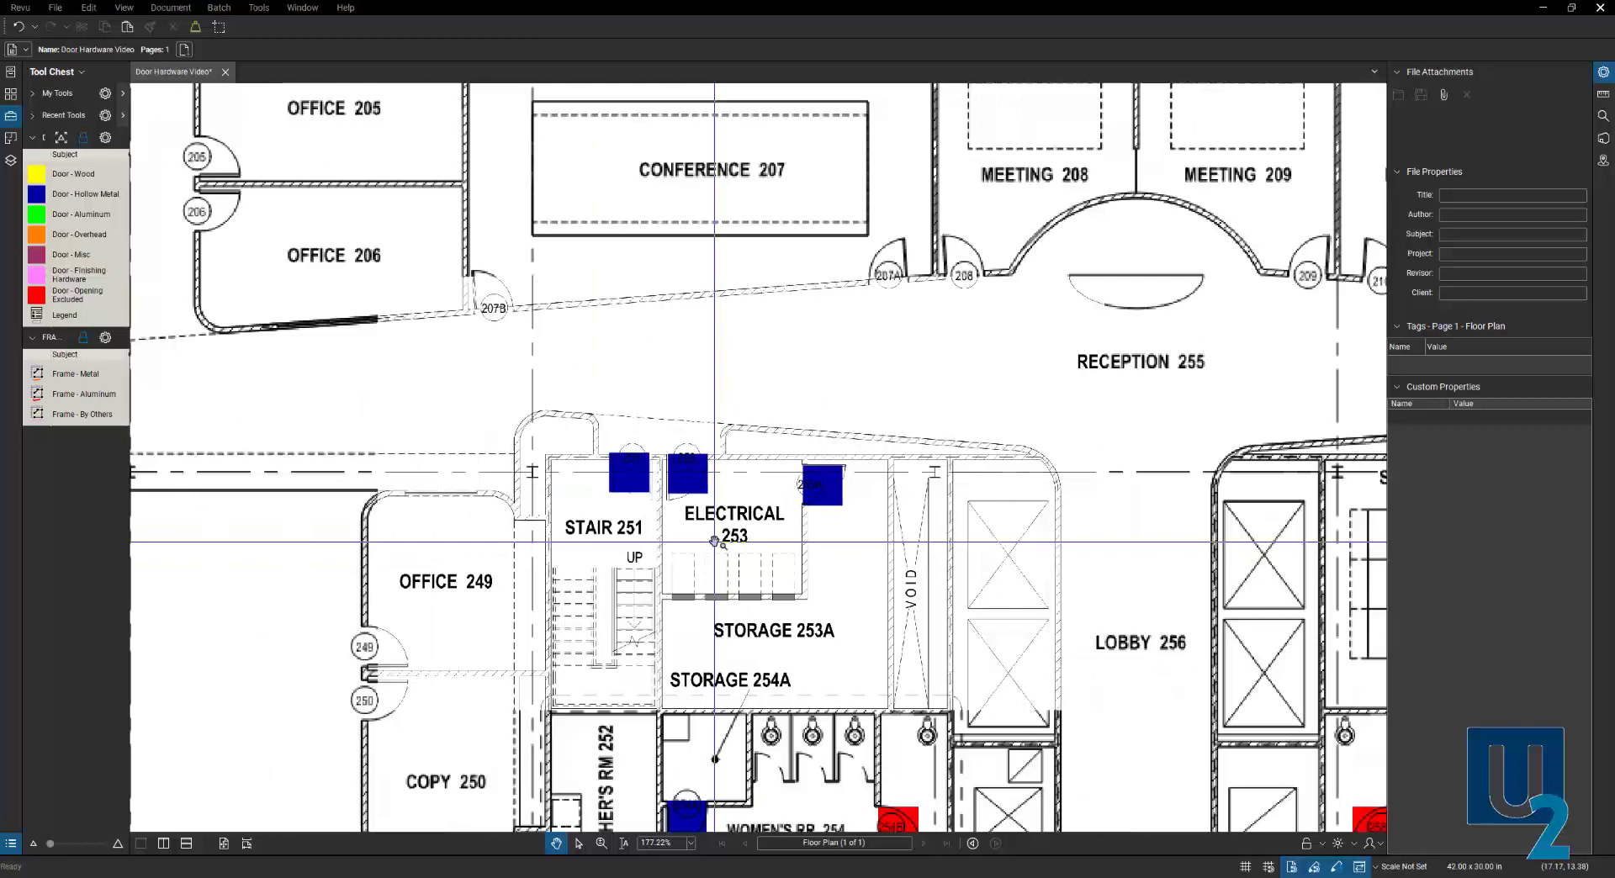
pyautogui.moveTo(795, 572); pyautogui.dragTo(636, 456)
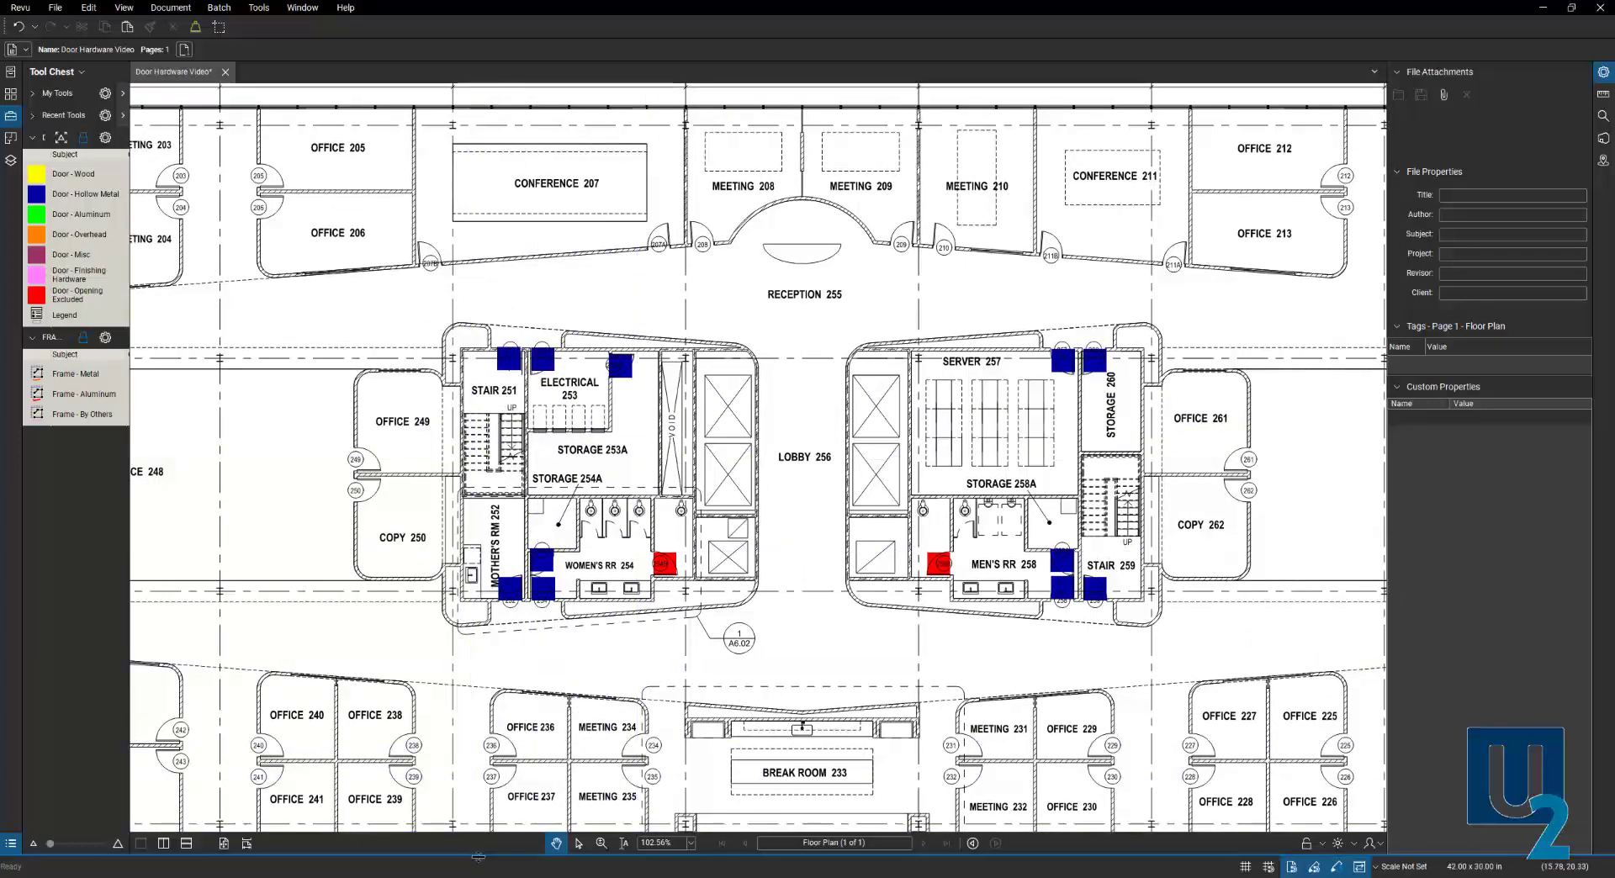
pyautogui.moveTo(479, 855); pyautogui.dragTo(482, 620)
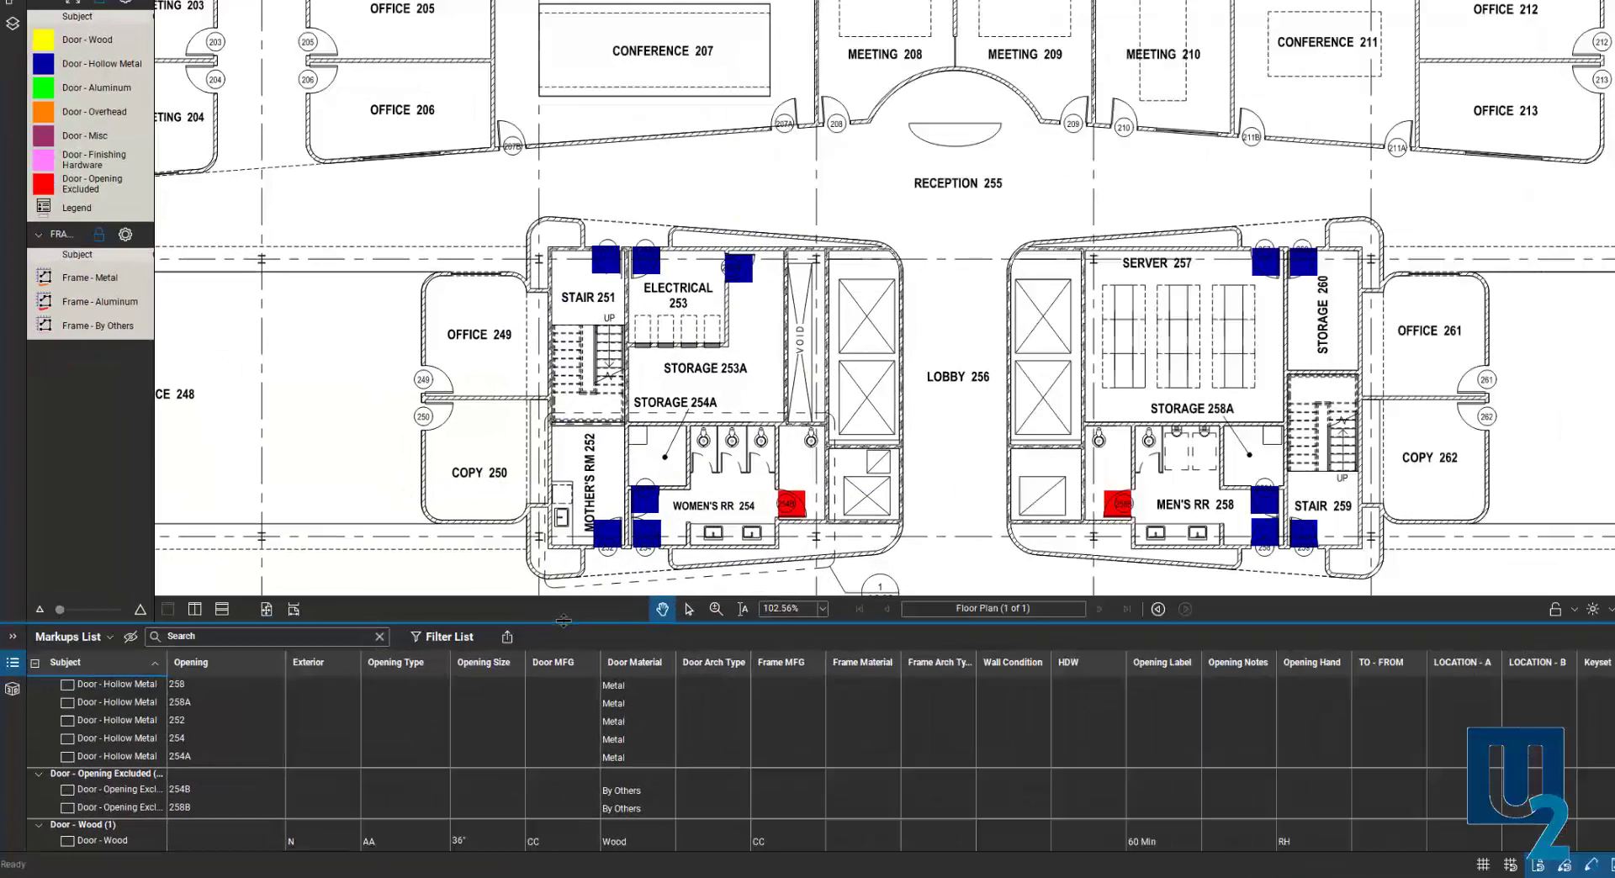
pyautogui.scroll(1, 703, 660)
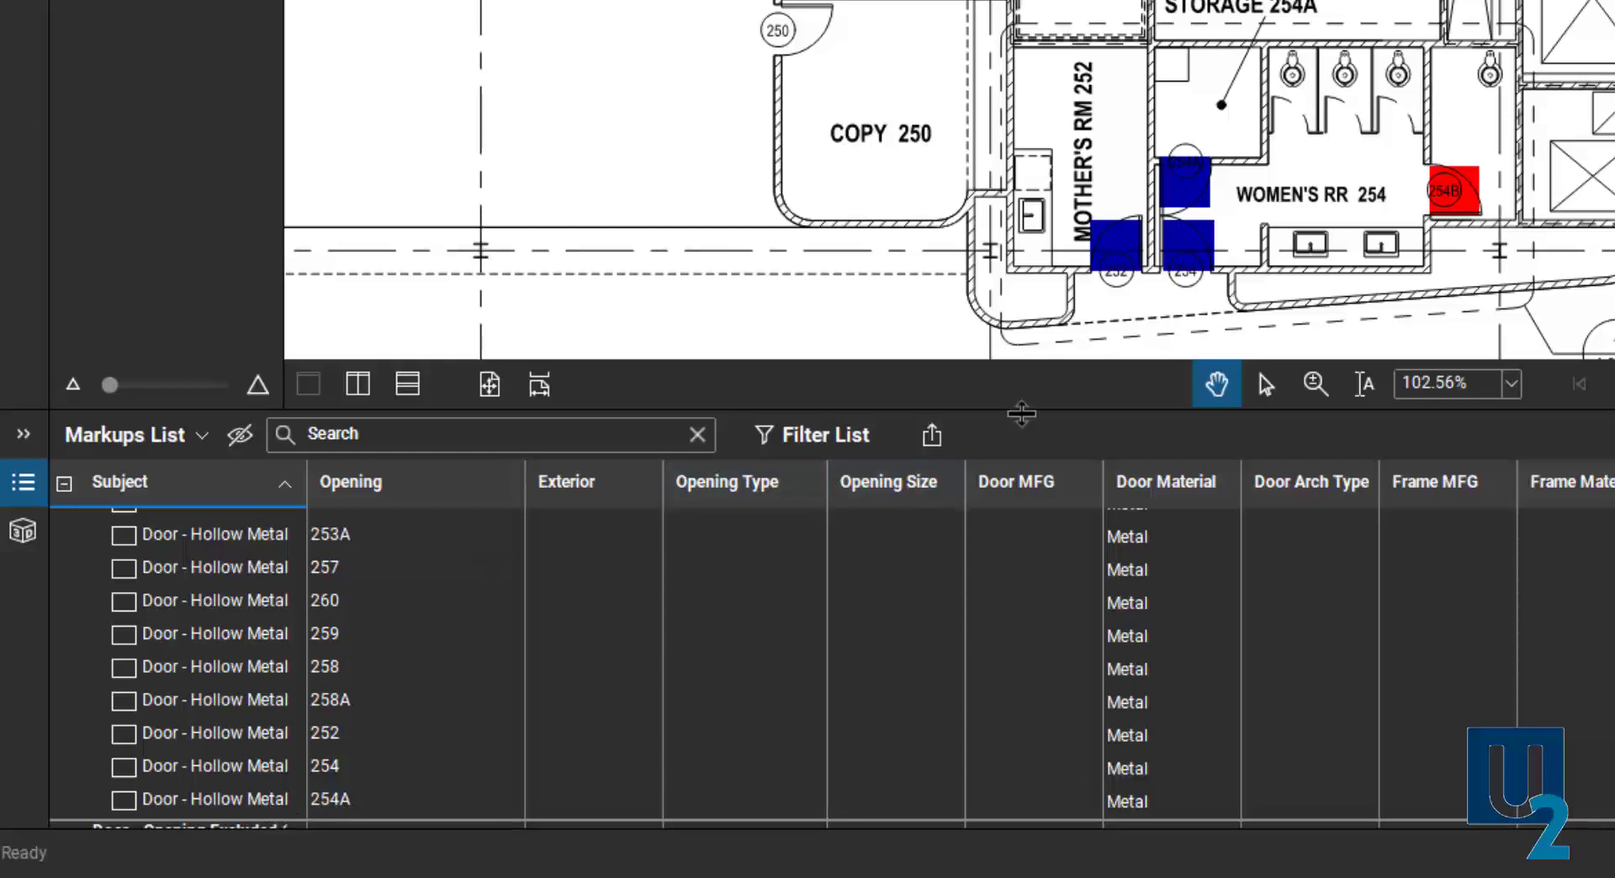
pyautogui.moveTo(1021, 411); pyautogui.dragTo(1035, 307)
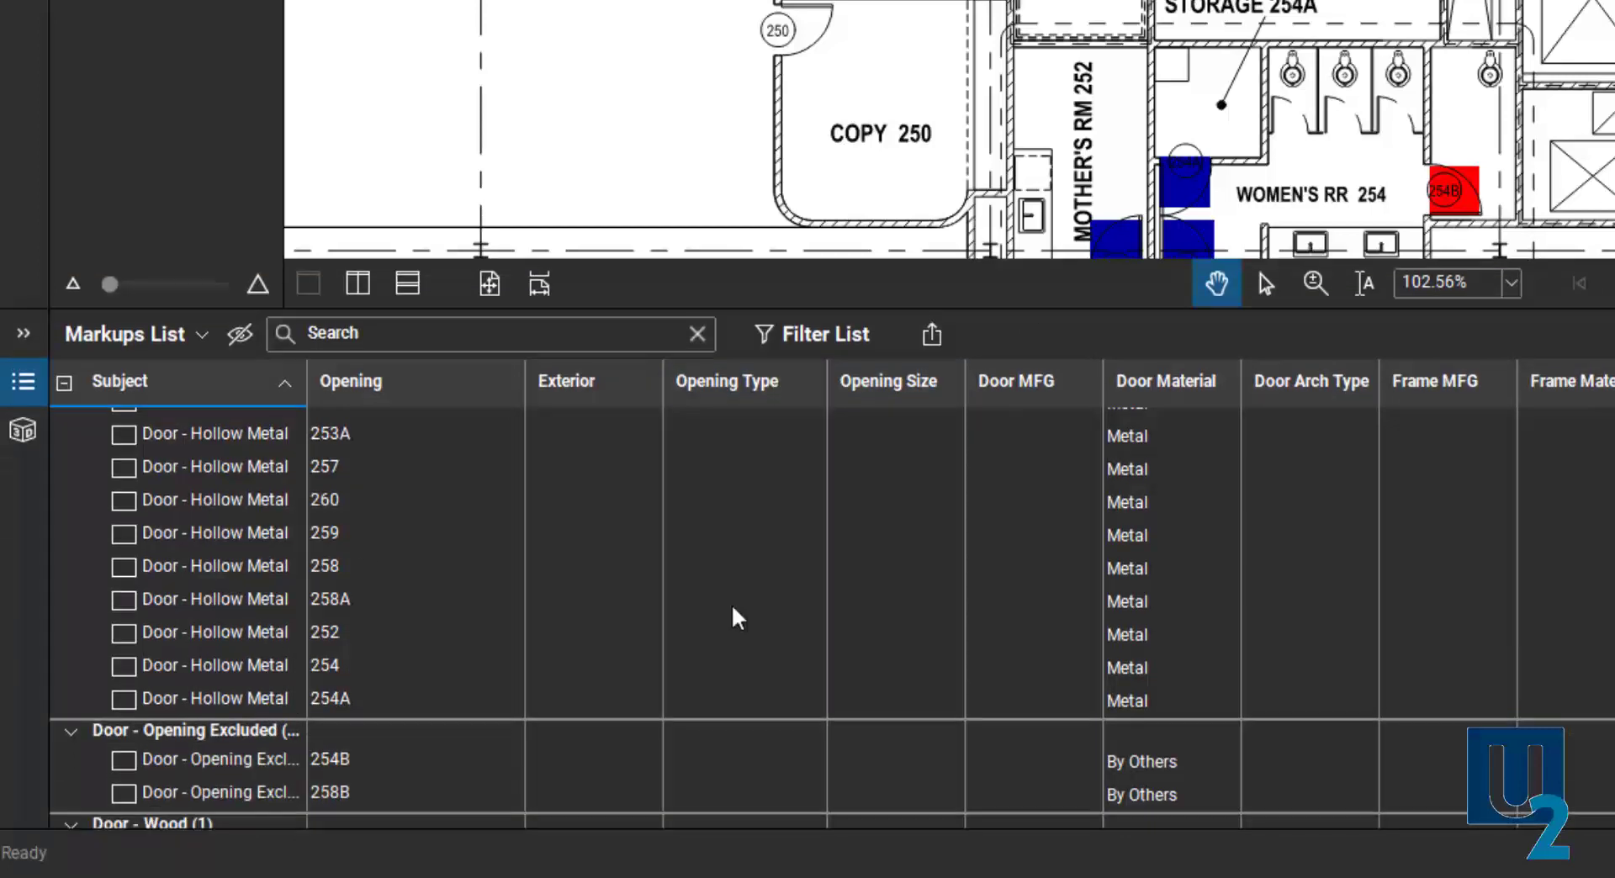
pyautogui.scroll(1, 730, 603)
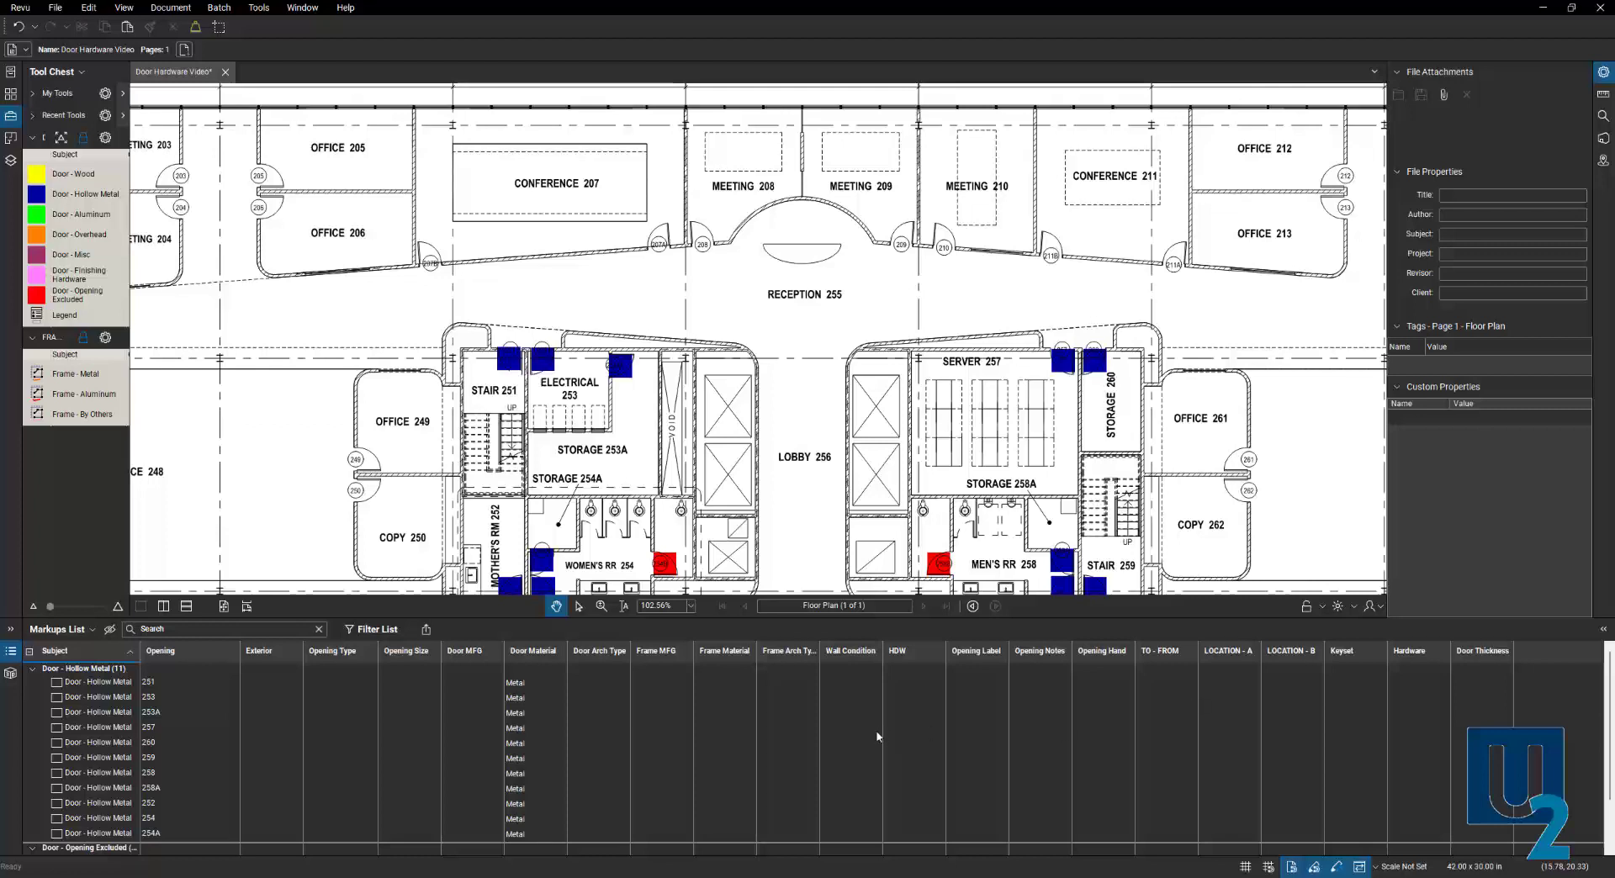
# Select the Door - Hollow Metal rows from door 251 to the last to show their shared properties.
pyautogui.click(115, 686)
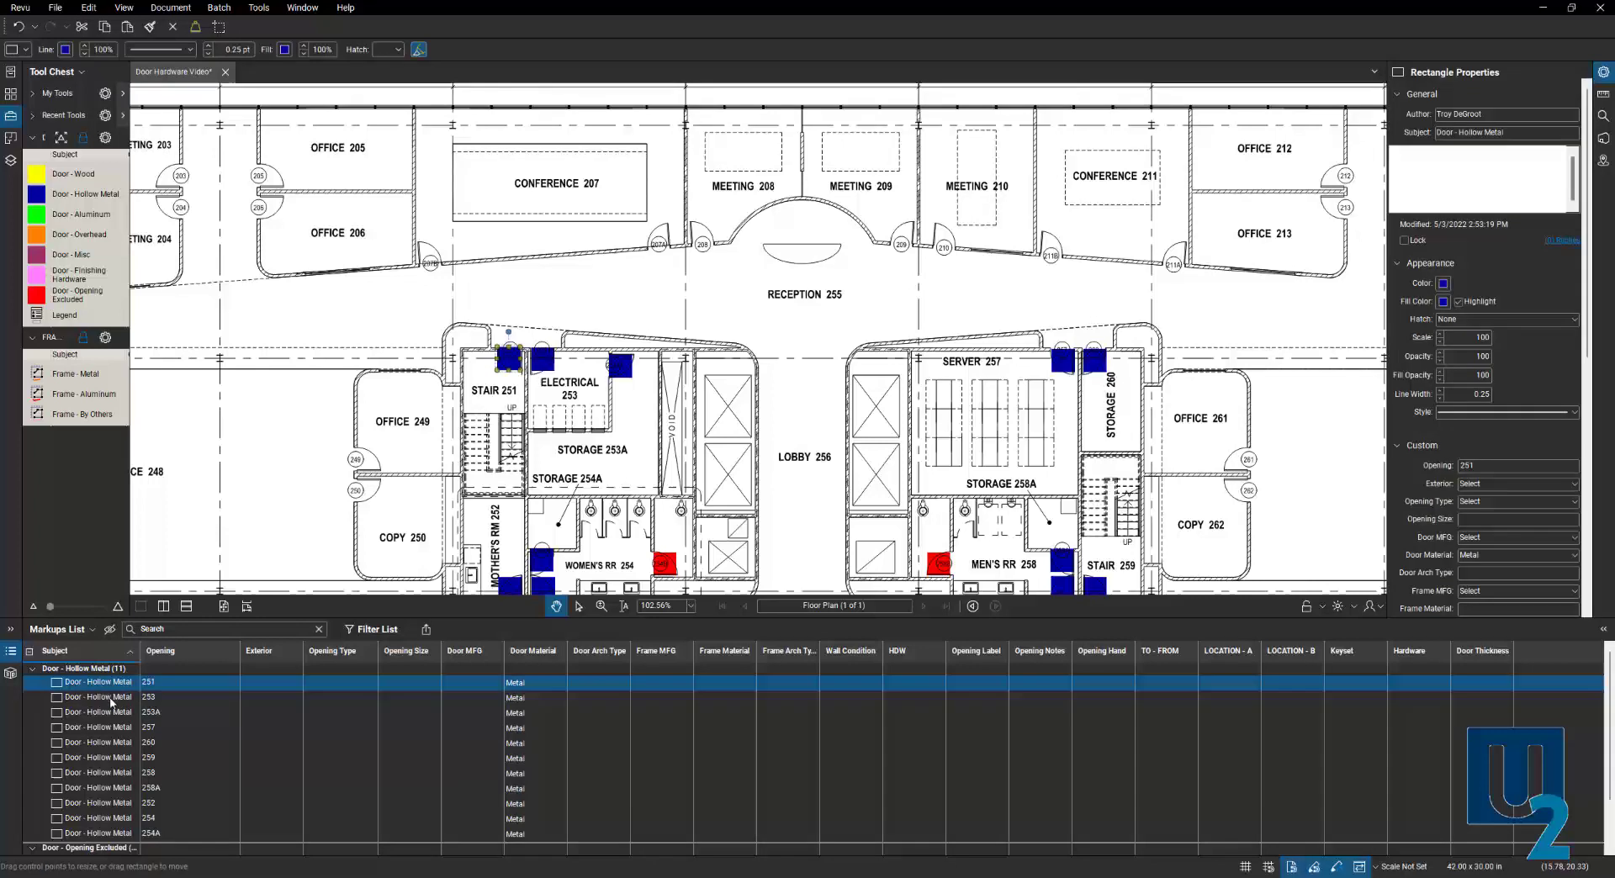
pyautogui.keyDown('shift'); pyautogui.click(103, 835); pyautogui.keyUp('shift')
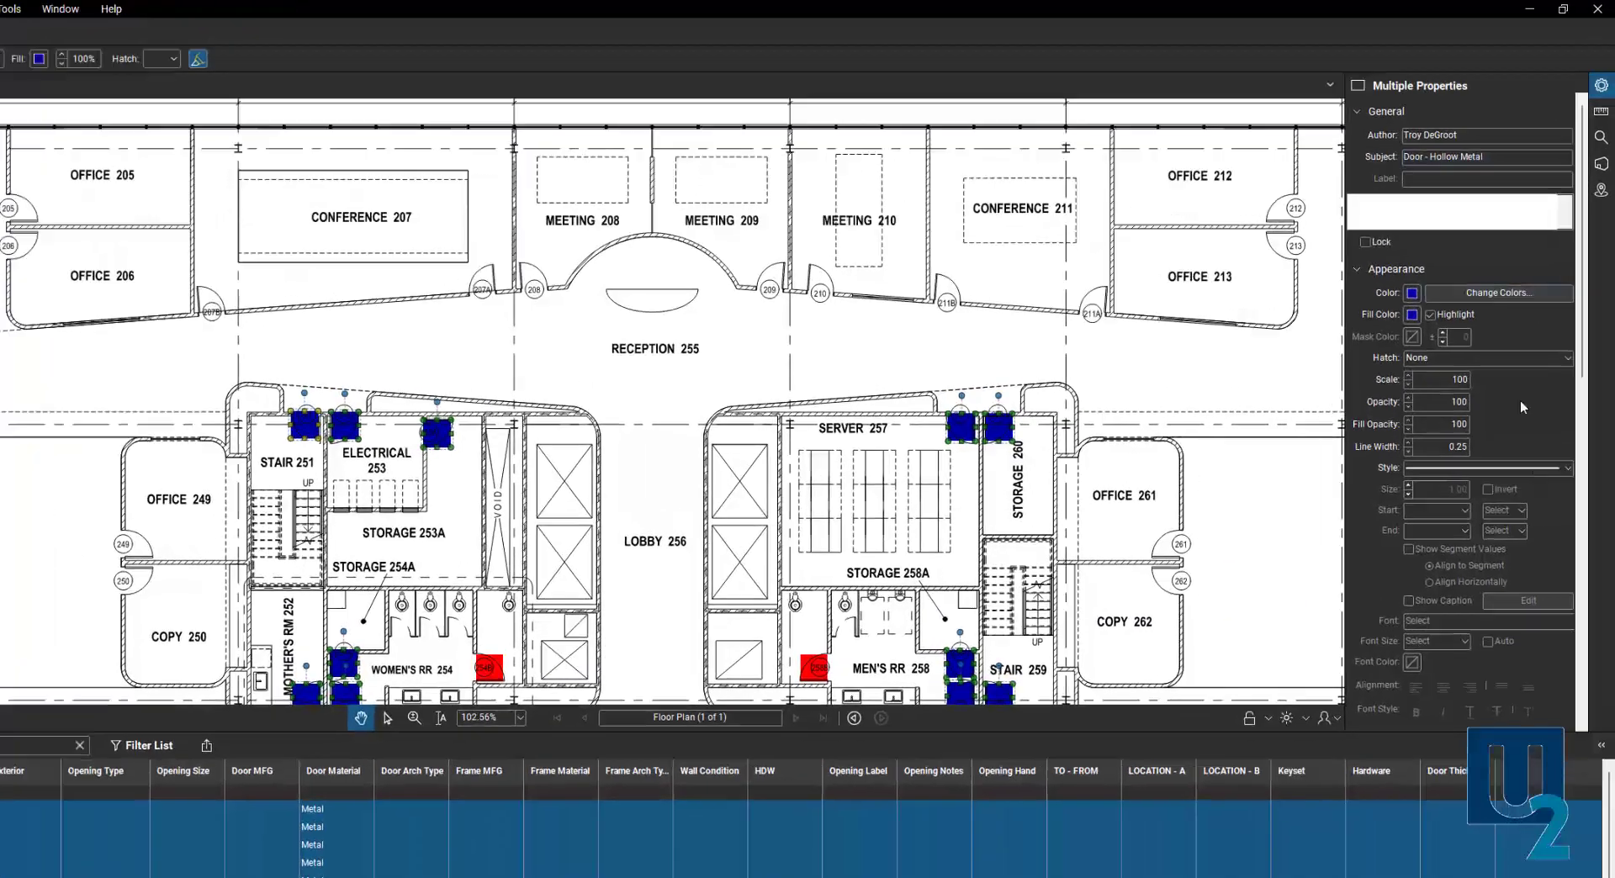
pyautogui.scroll(-5, 1488, 451)
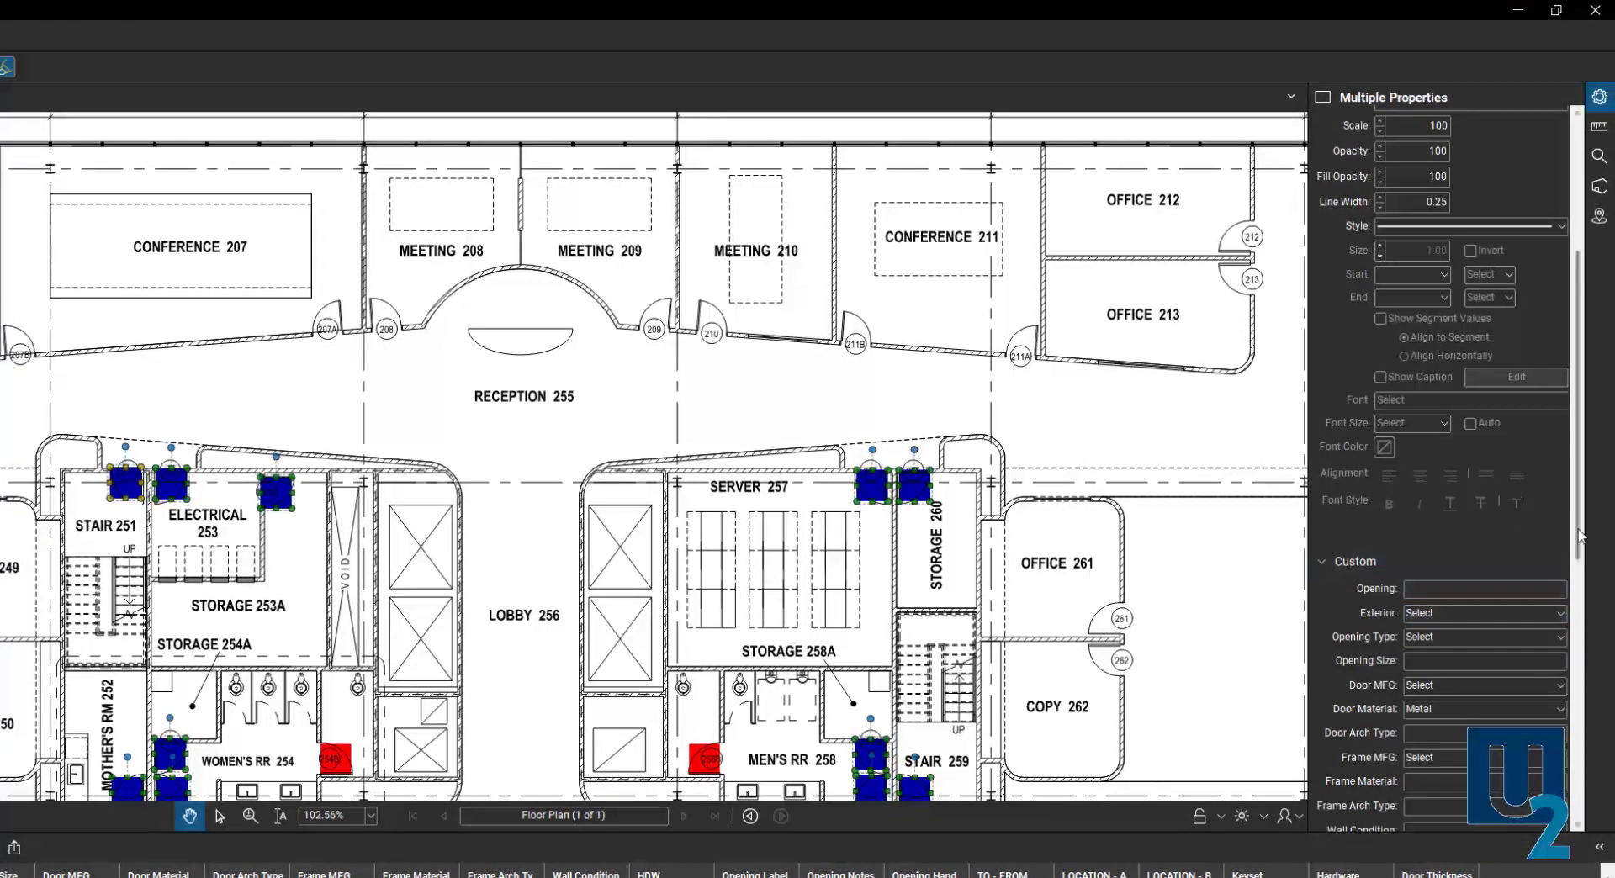
# Set the hollow metal doors' Exterior to N, Opening Type to AA and Opening Size to 36".
pyautogui.moveTo(1578, 542); pyautogui.dragTo(1578, 683)
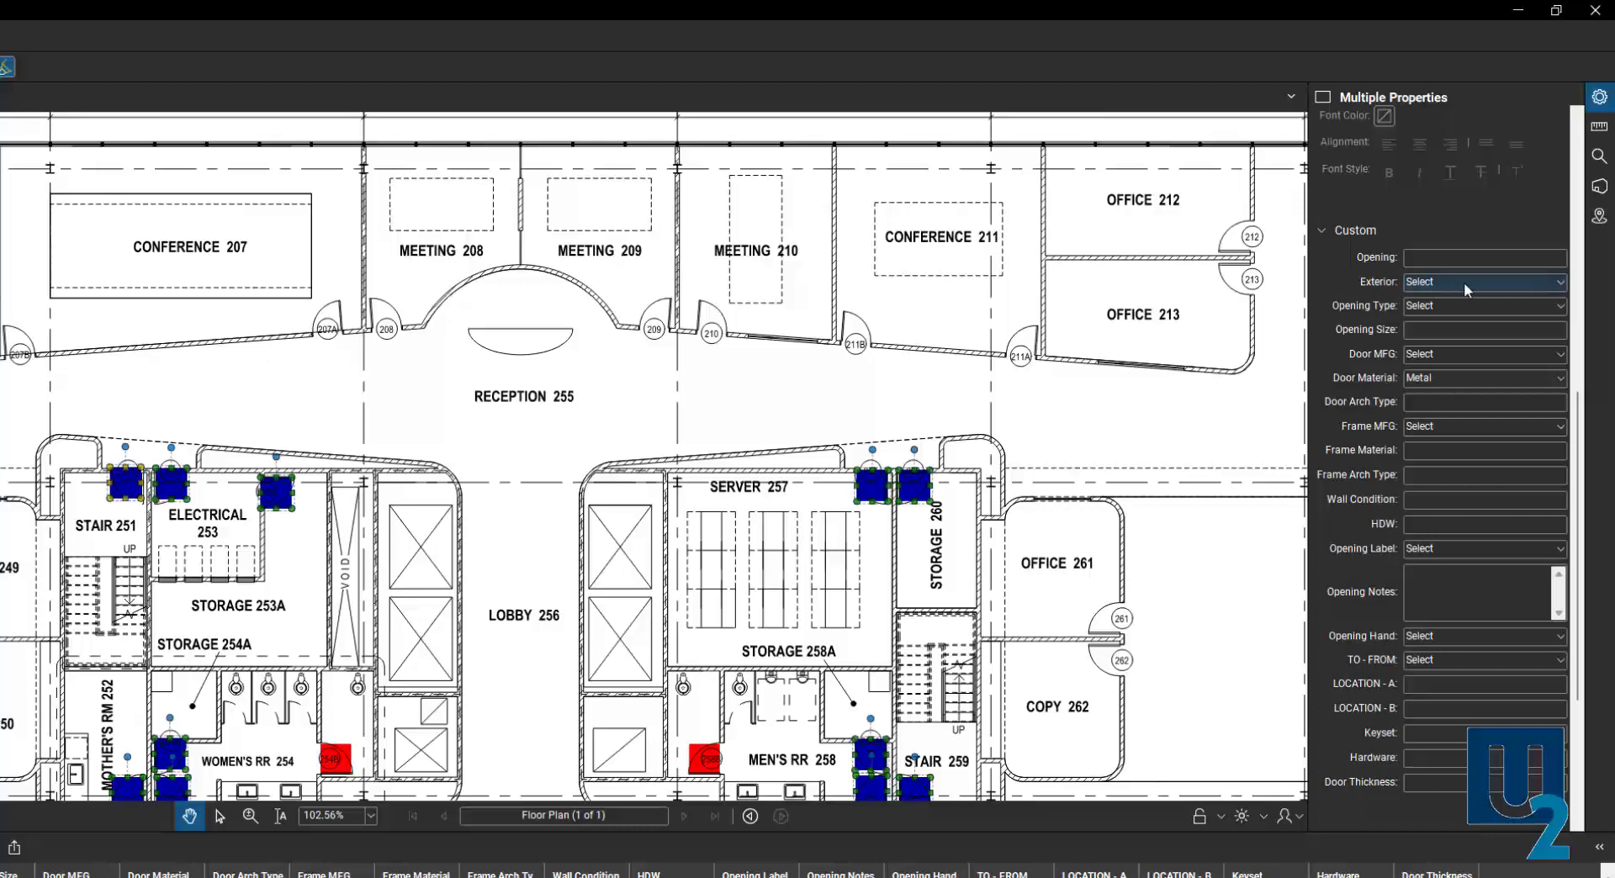
pyautogui.click(1560, 286)
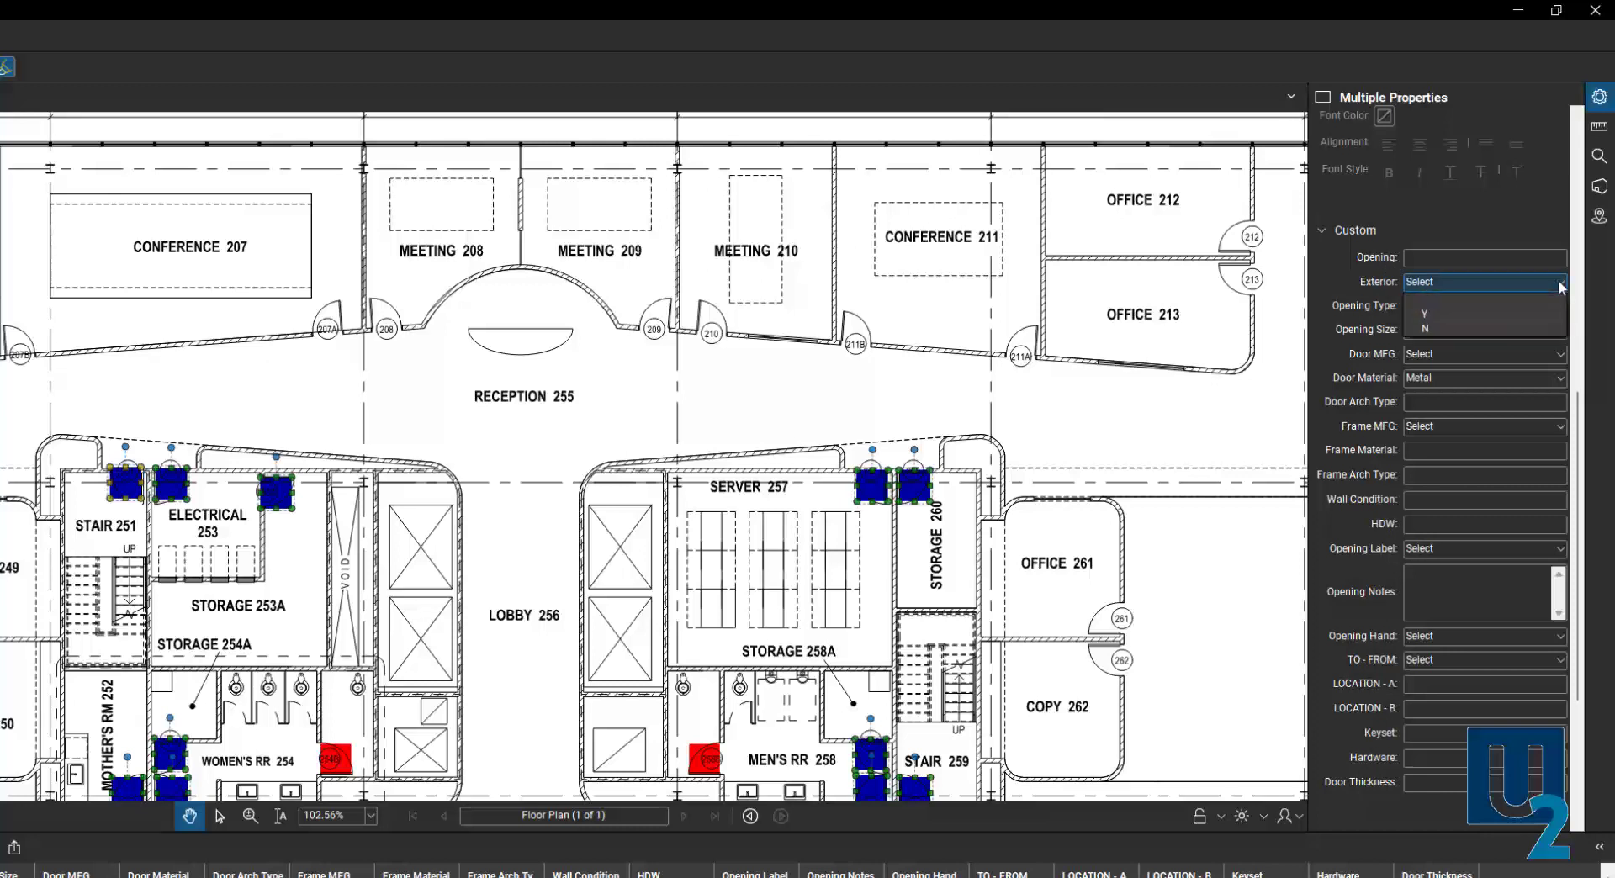
pyautogui.click(1446, 326)
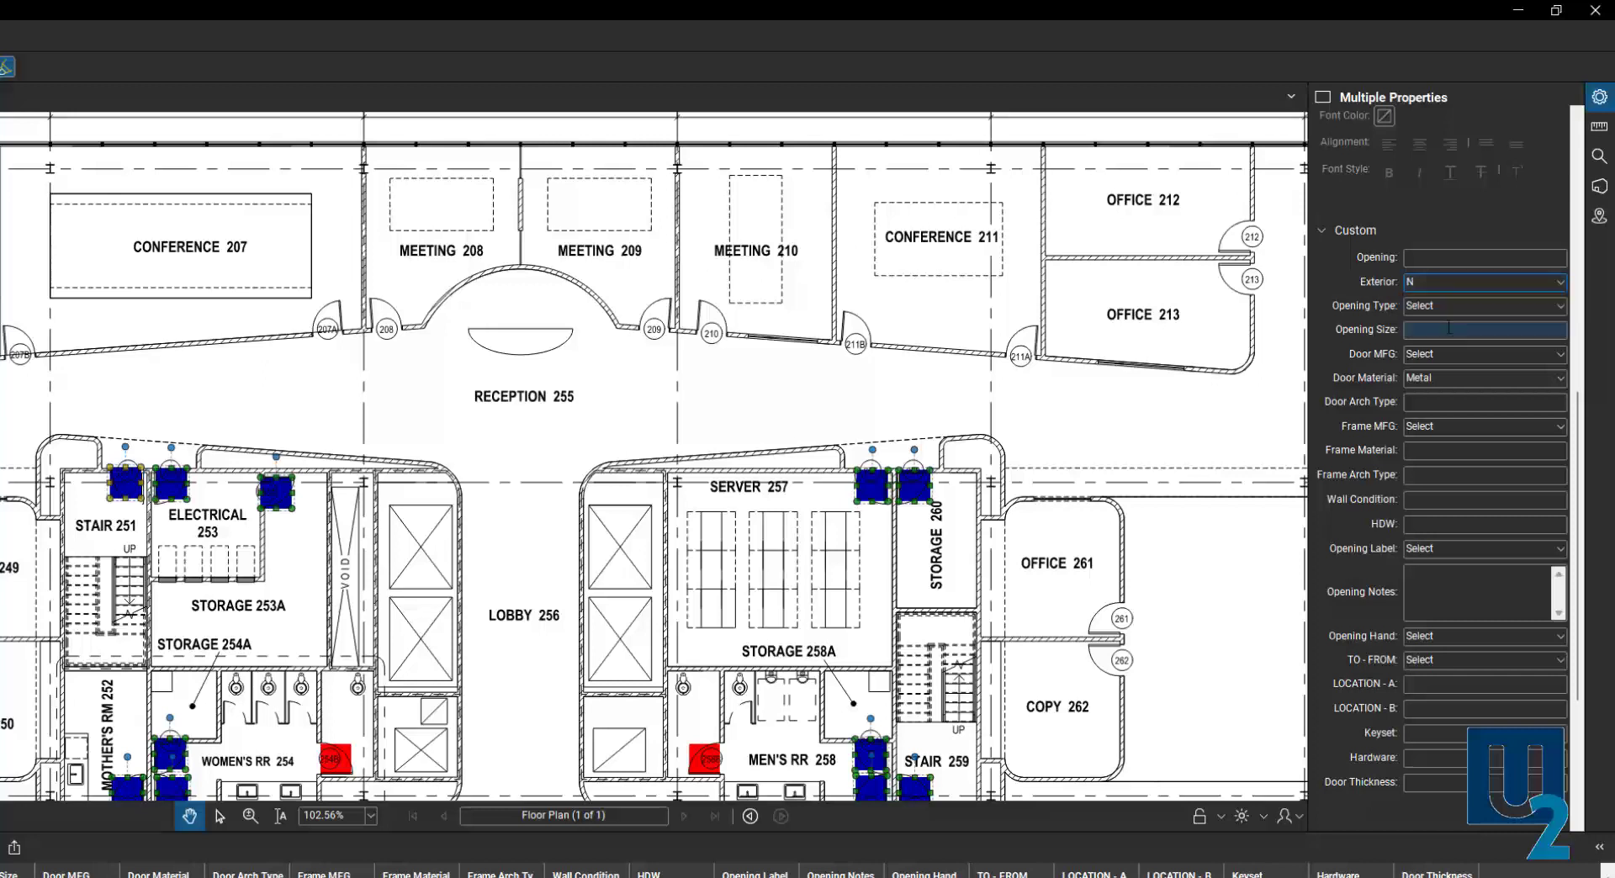
pyautogui.click(1558, 307)
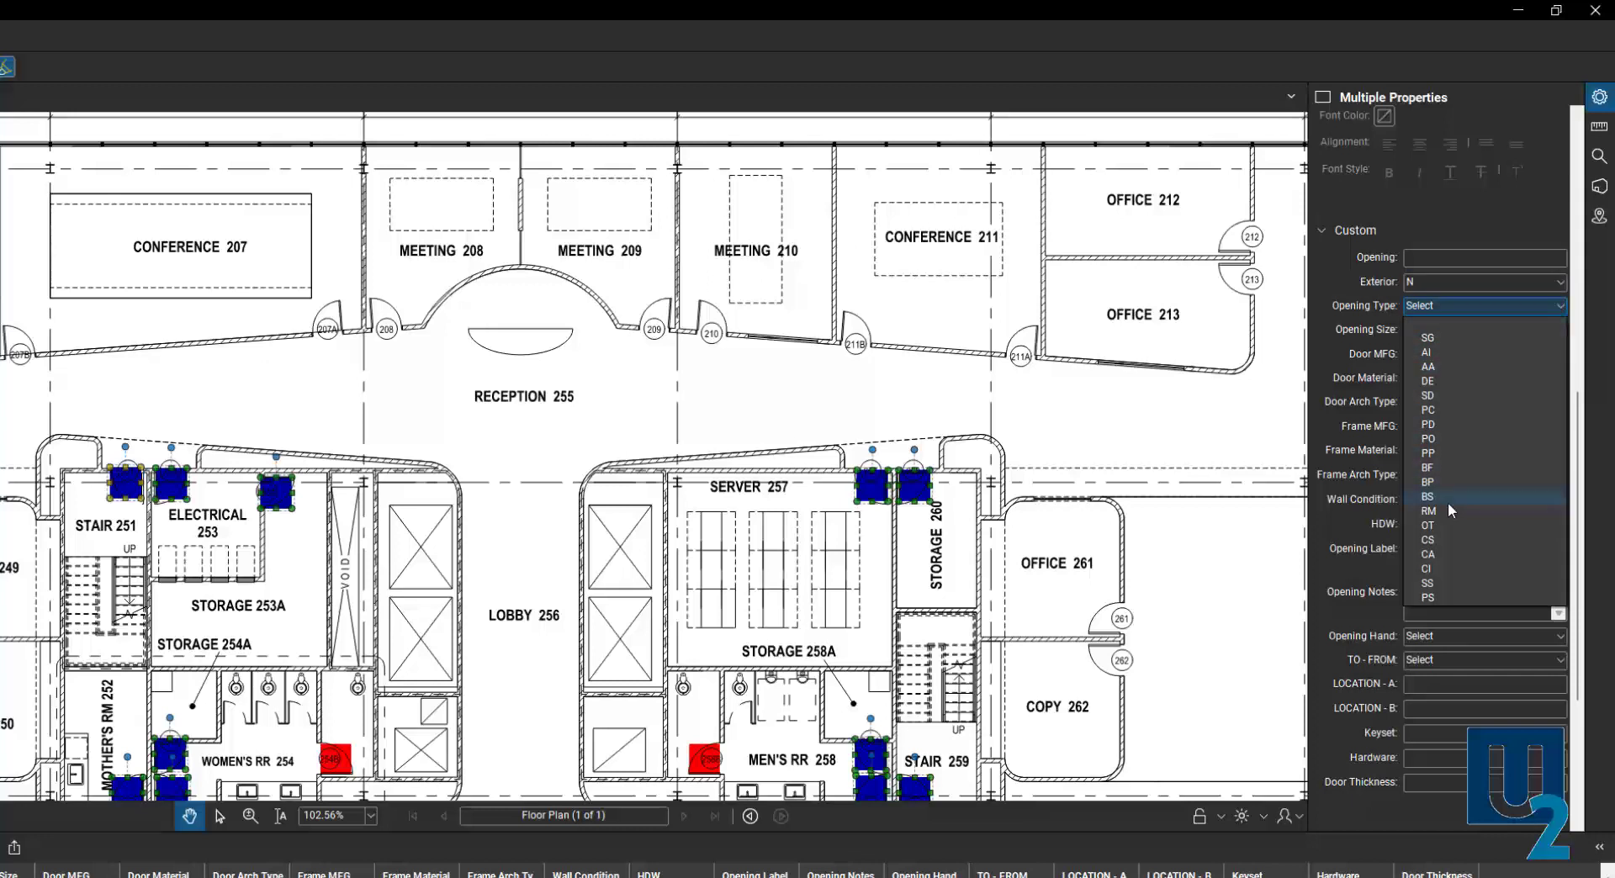
pyautogui.click(1440, 367)
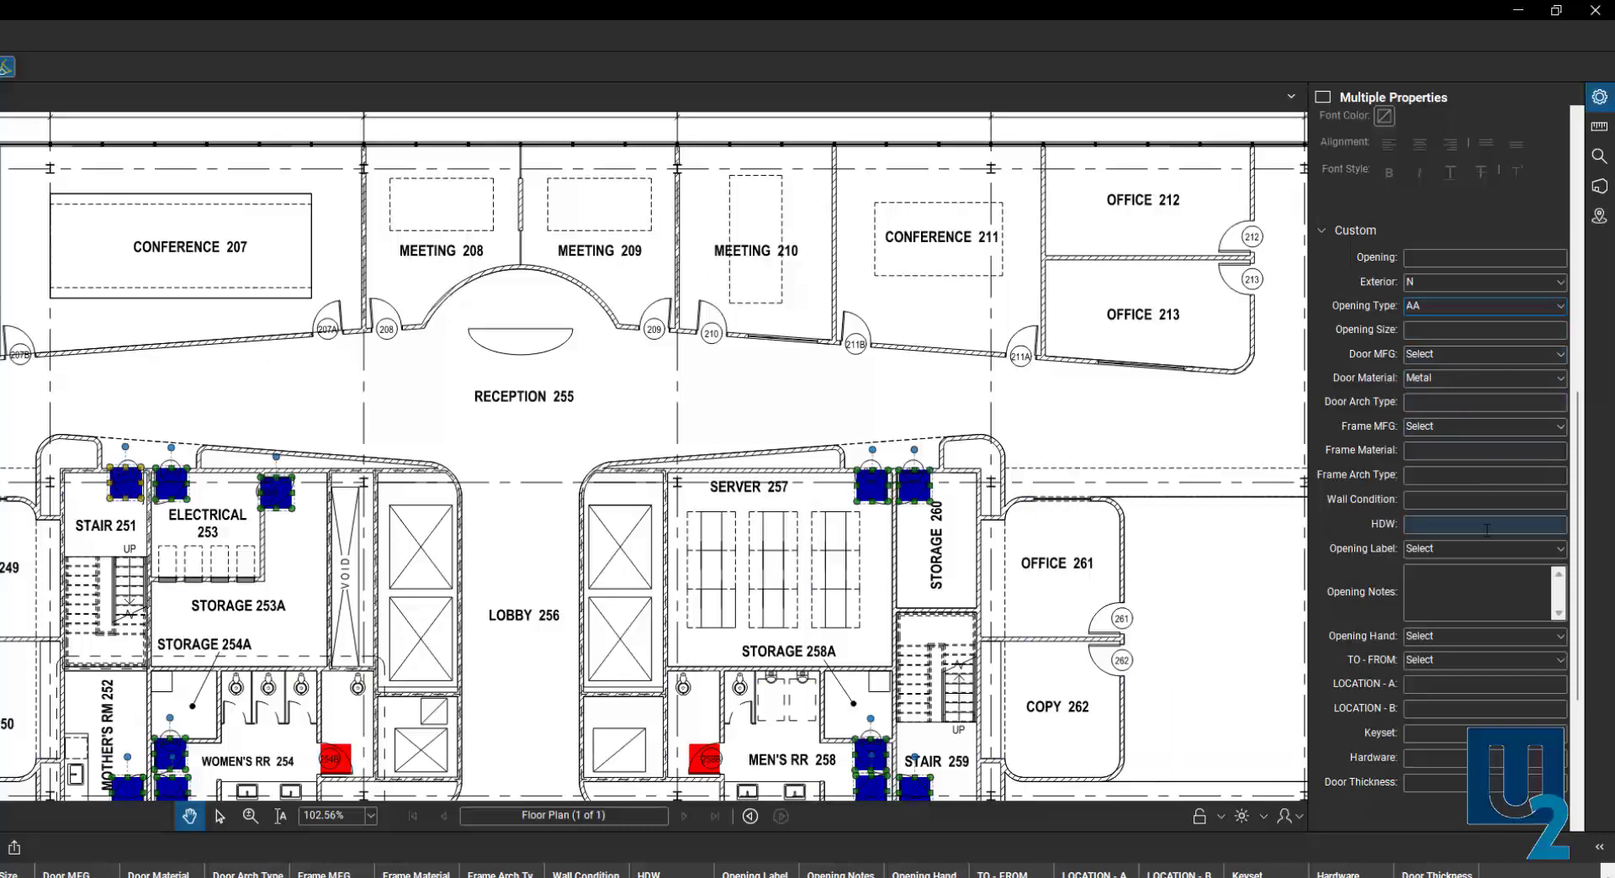
pyautogui.click(1441, 330)
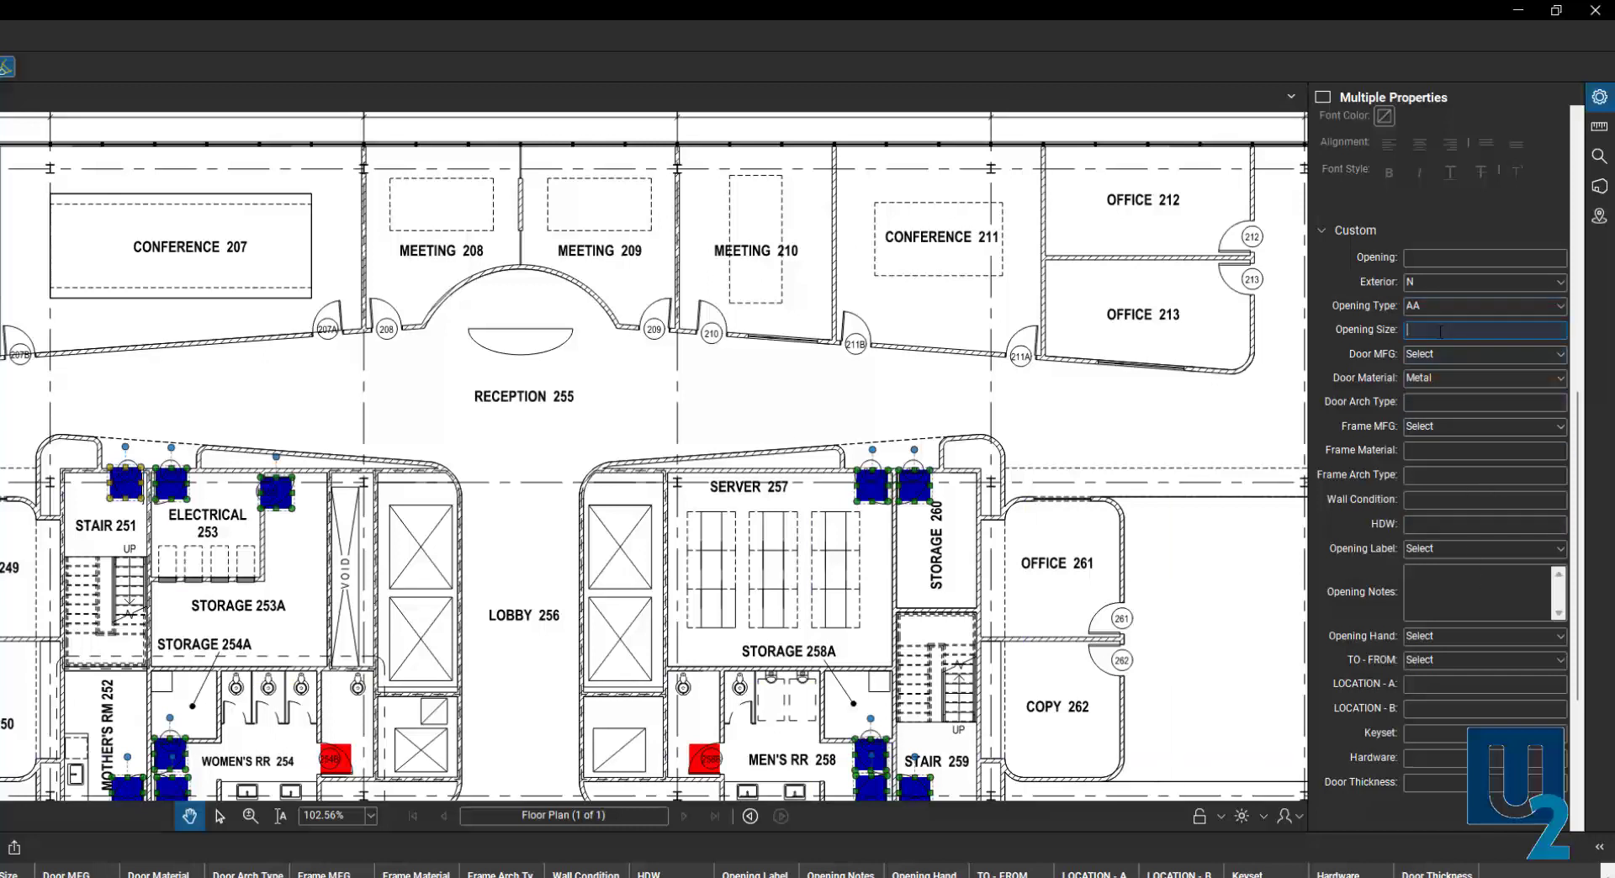
pyautogui.write('36')
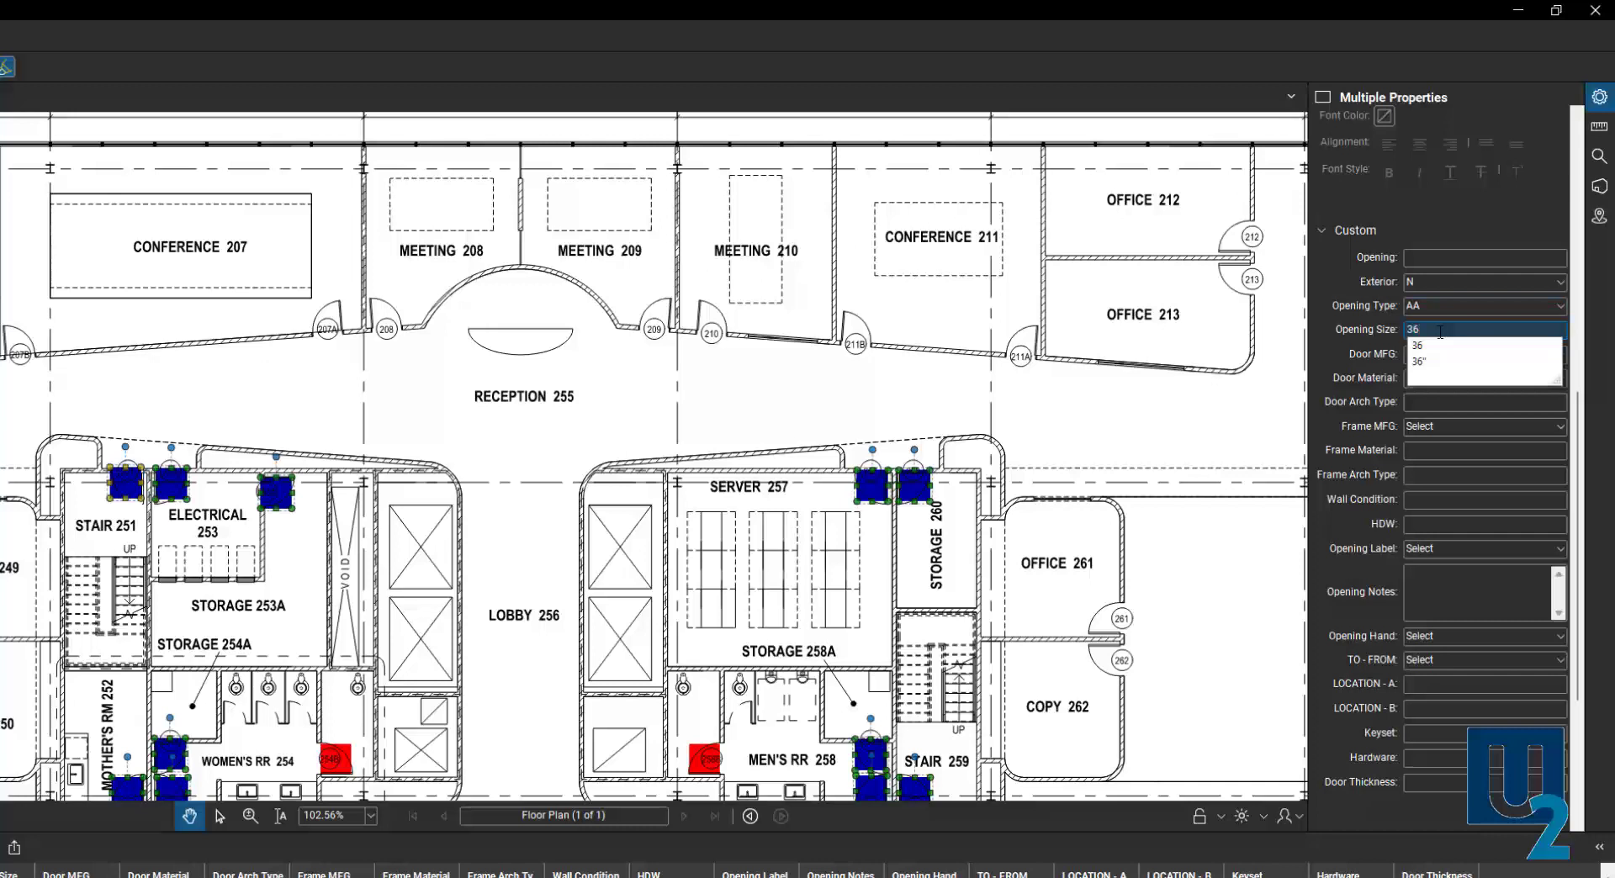
pyautogui.write('"')
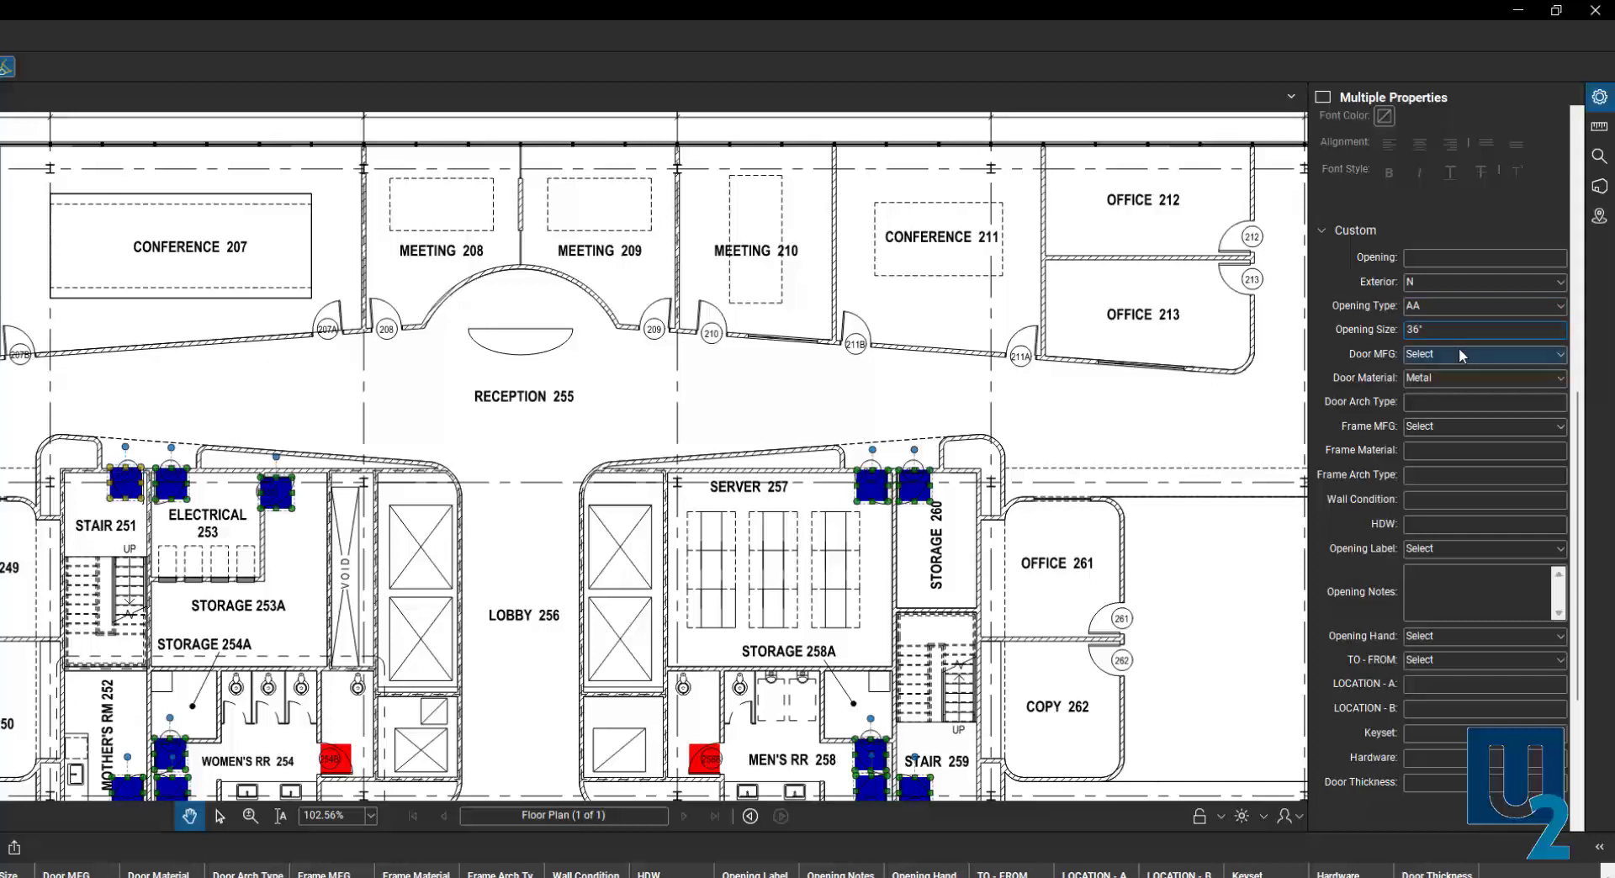
# Set Door MFG to CD, Frame MFG to CC and Door Thickness to 2".
pyautogui.click(1461, 351)
pyautogui.click(1445, 412)
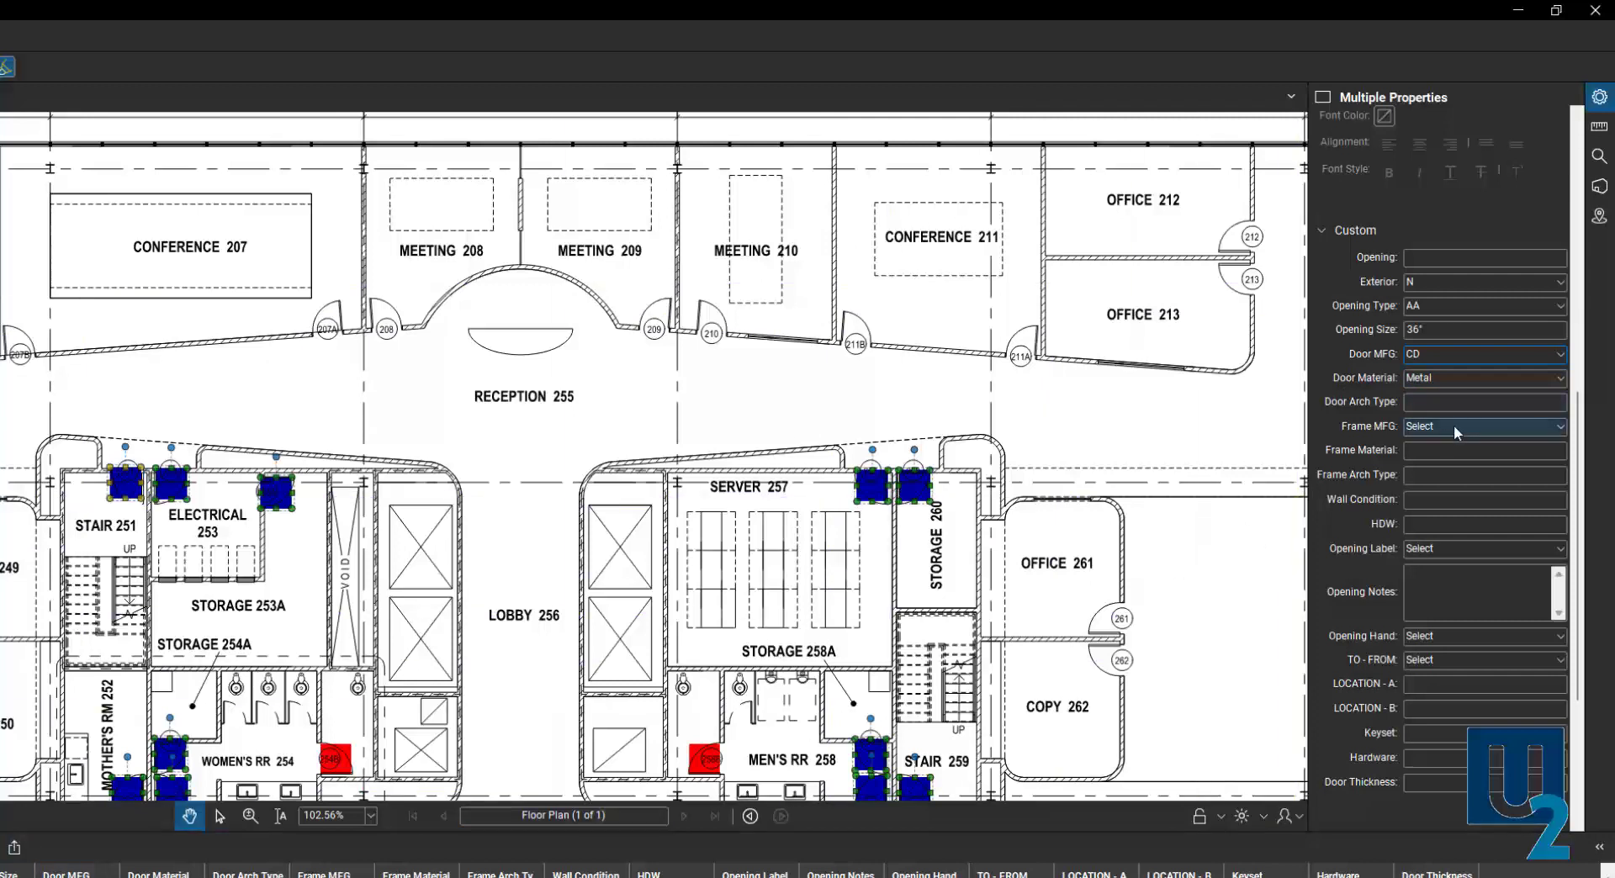
pyautogui.click(1453, 424)
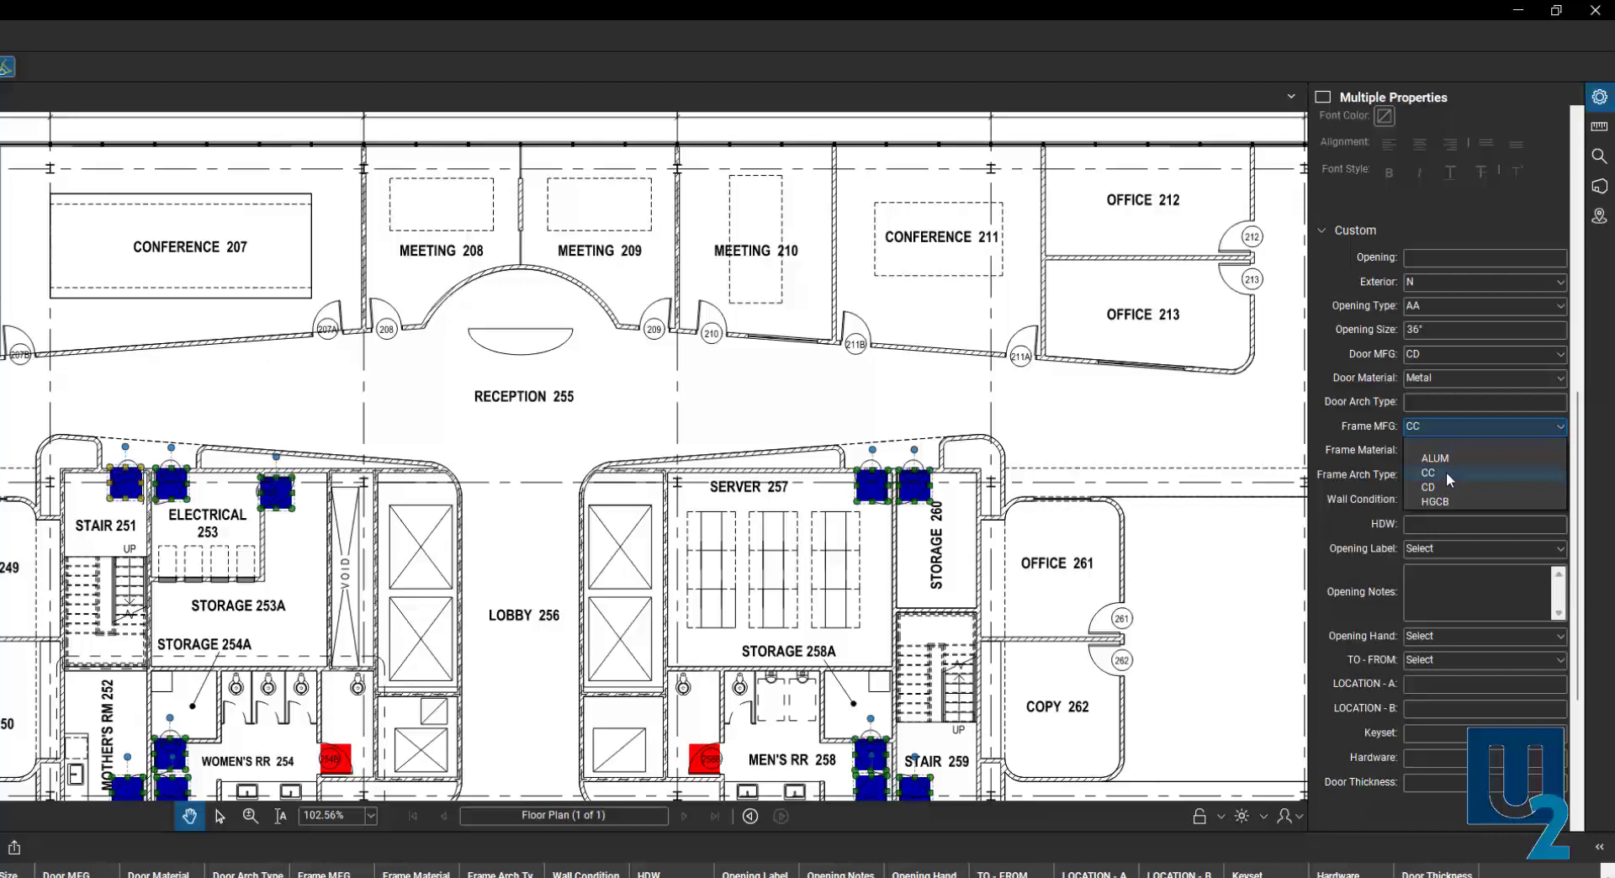
pyautogui.click(1446, 472)
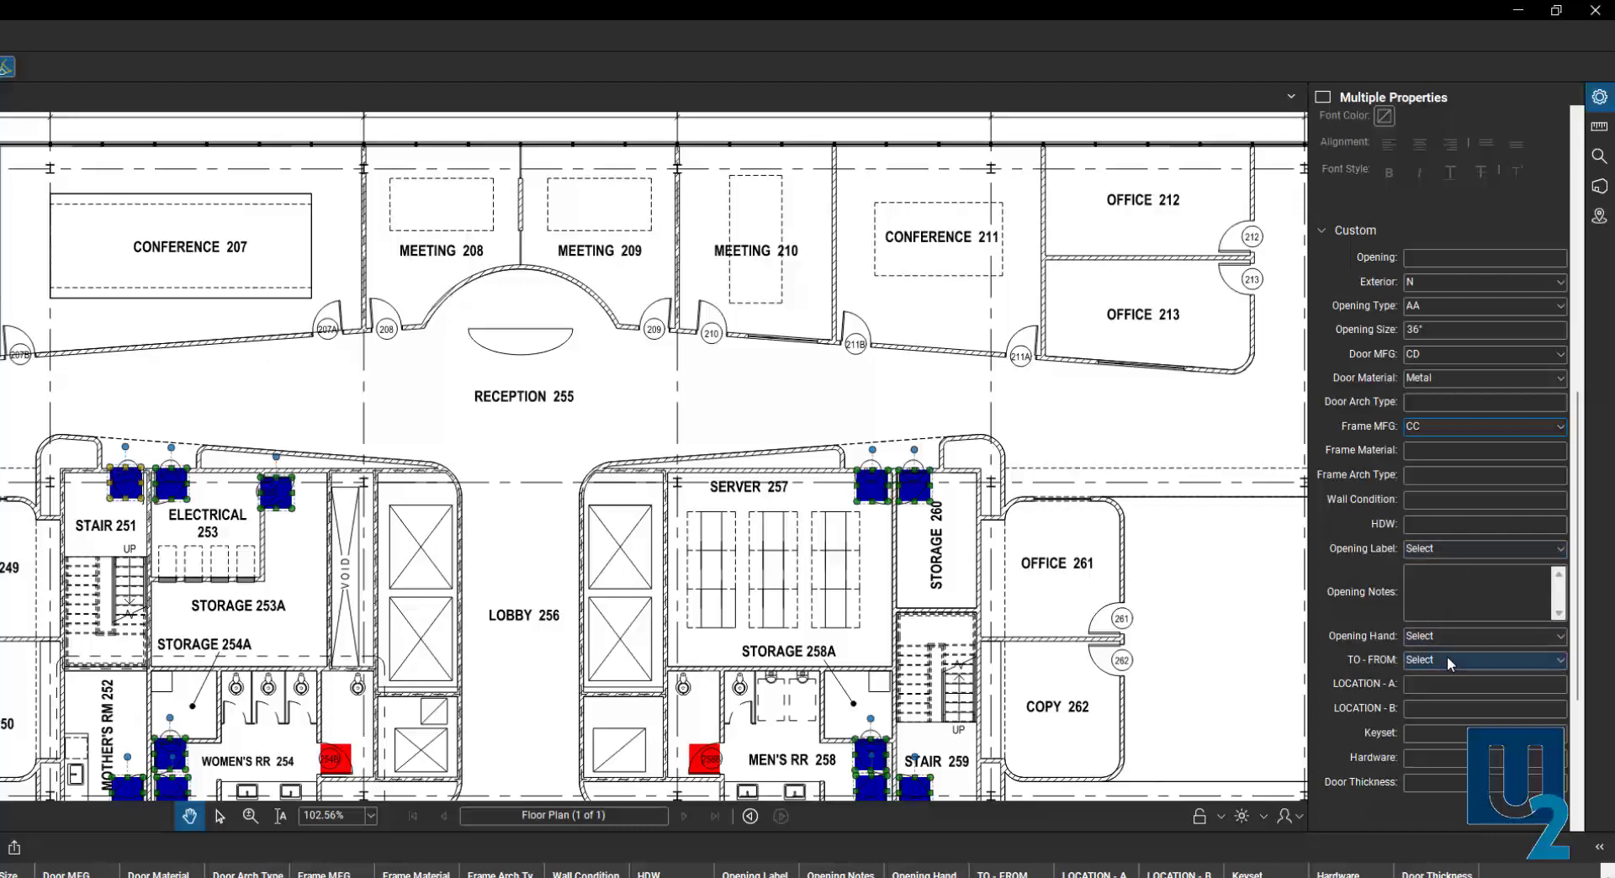
pyautogui.click(1438, 784)
pyautogui.write('2')
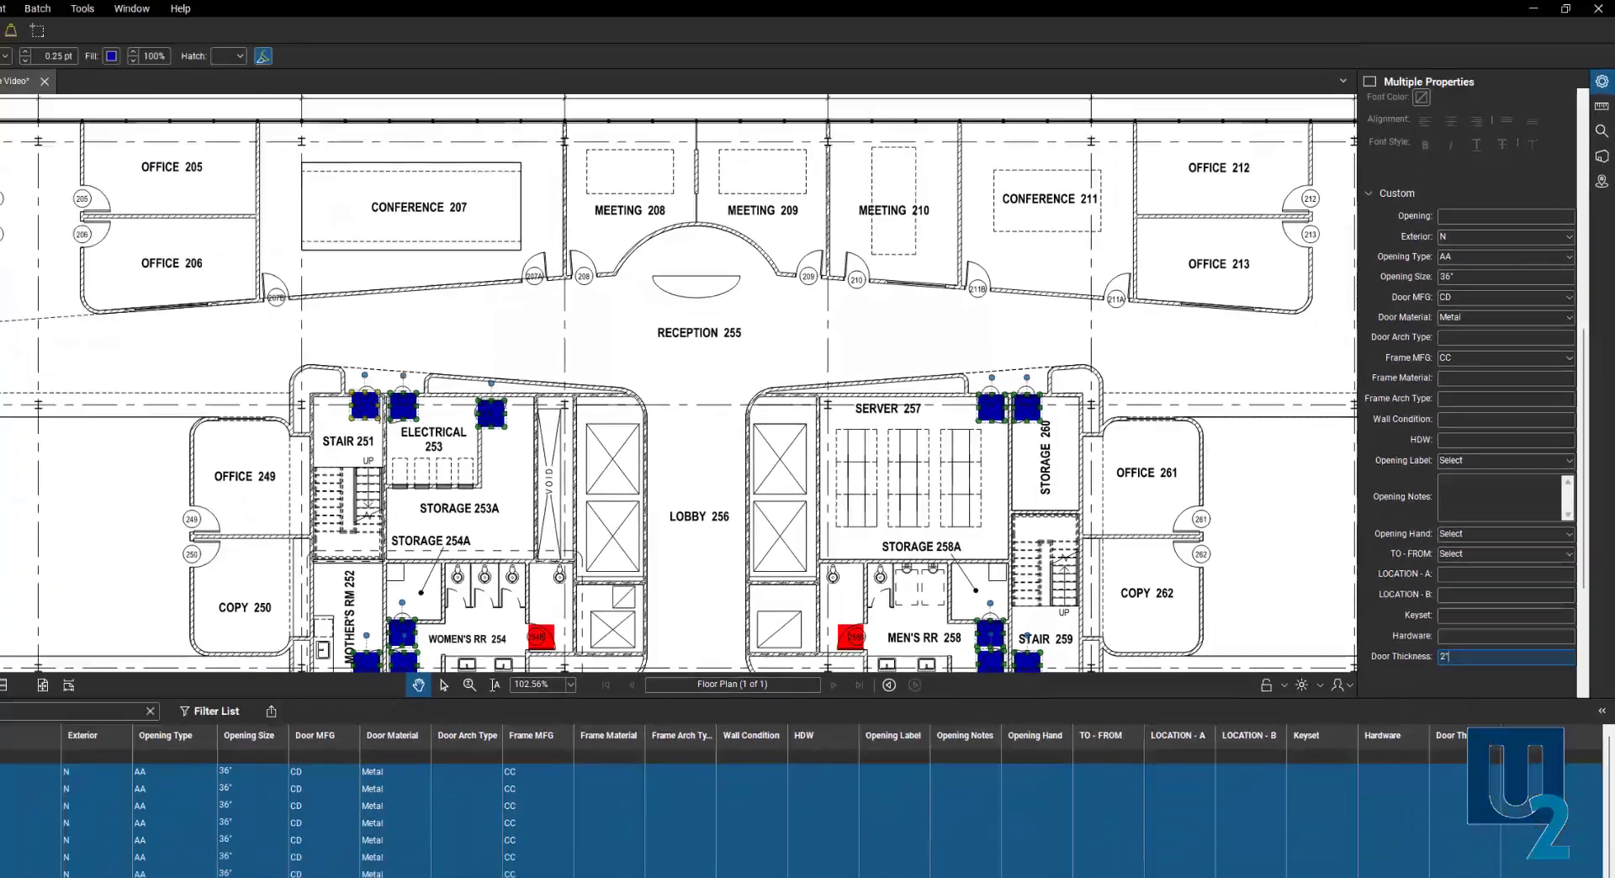
pyautogui.write('"')
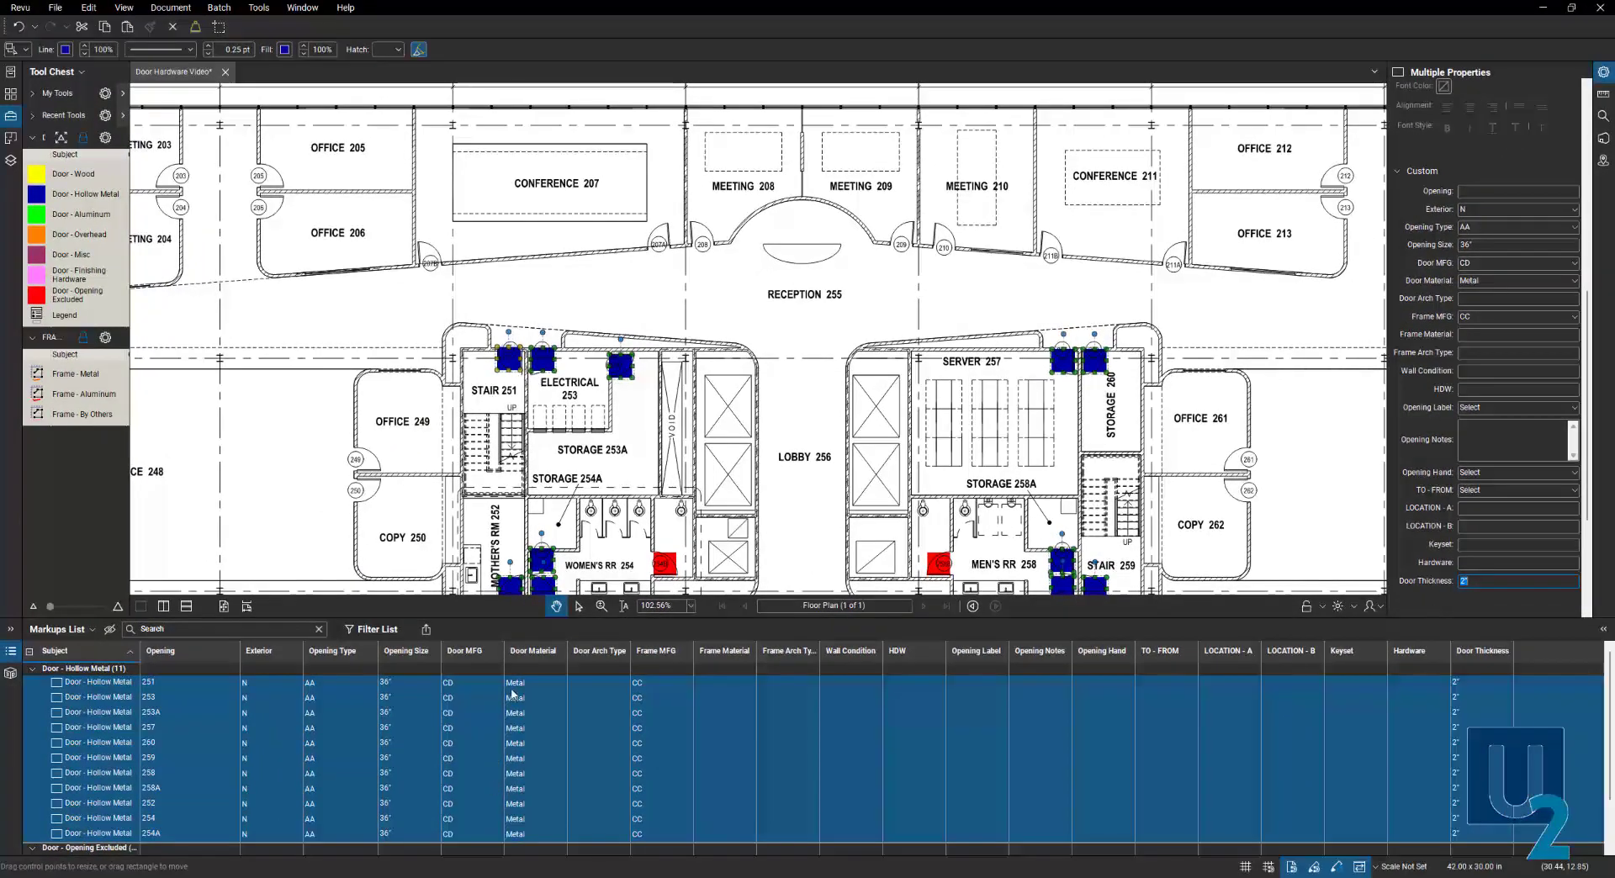
# Deselect the hollow metal markups, shrink the Markups List and zoom to the upper-left meeting rooms.
pyautogui.click(494, 490)
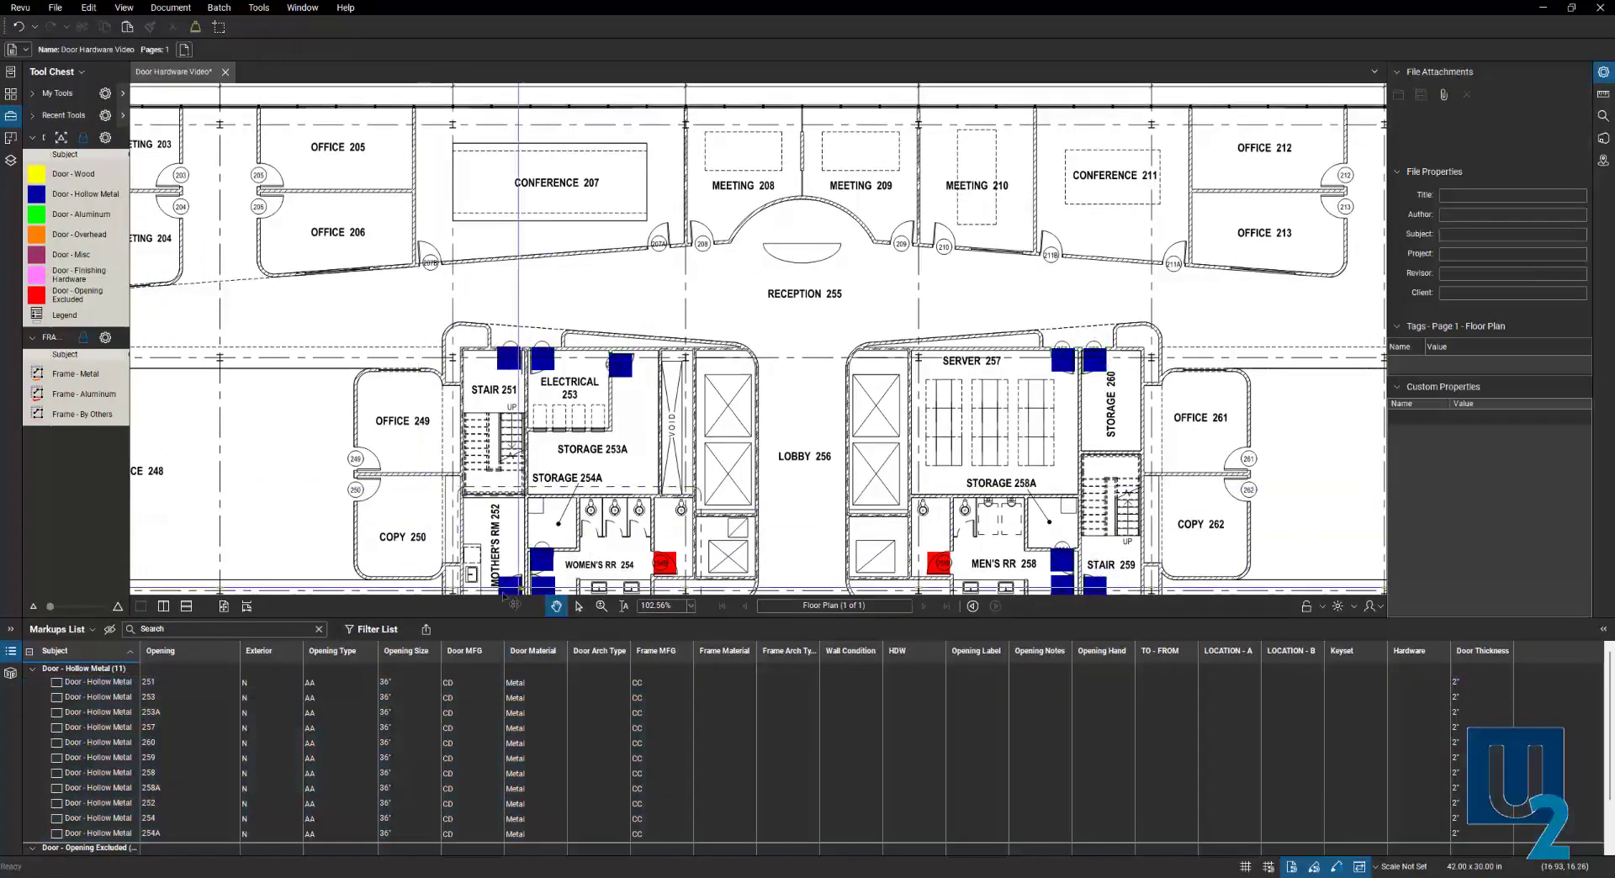
pyautogui.moveTo(499, 618); pyautogui.dragTo(516, 786)
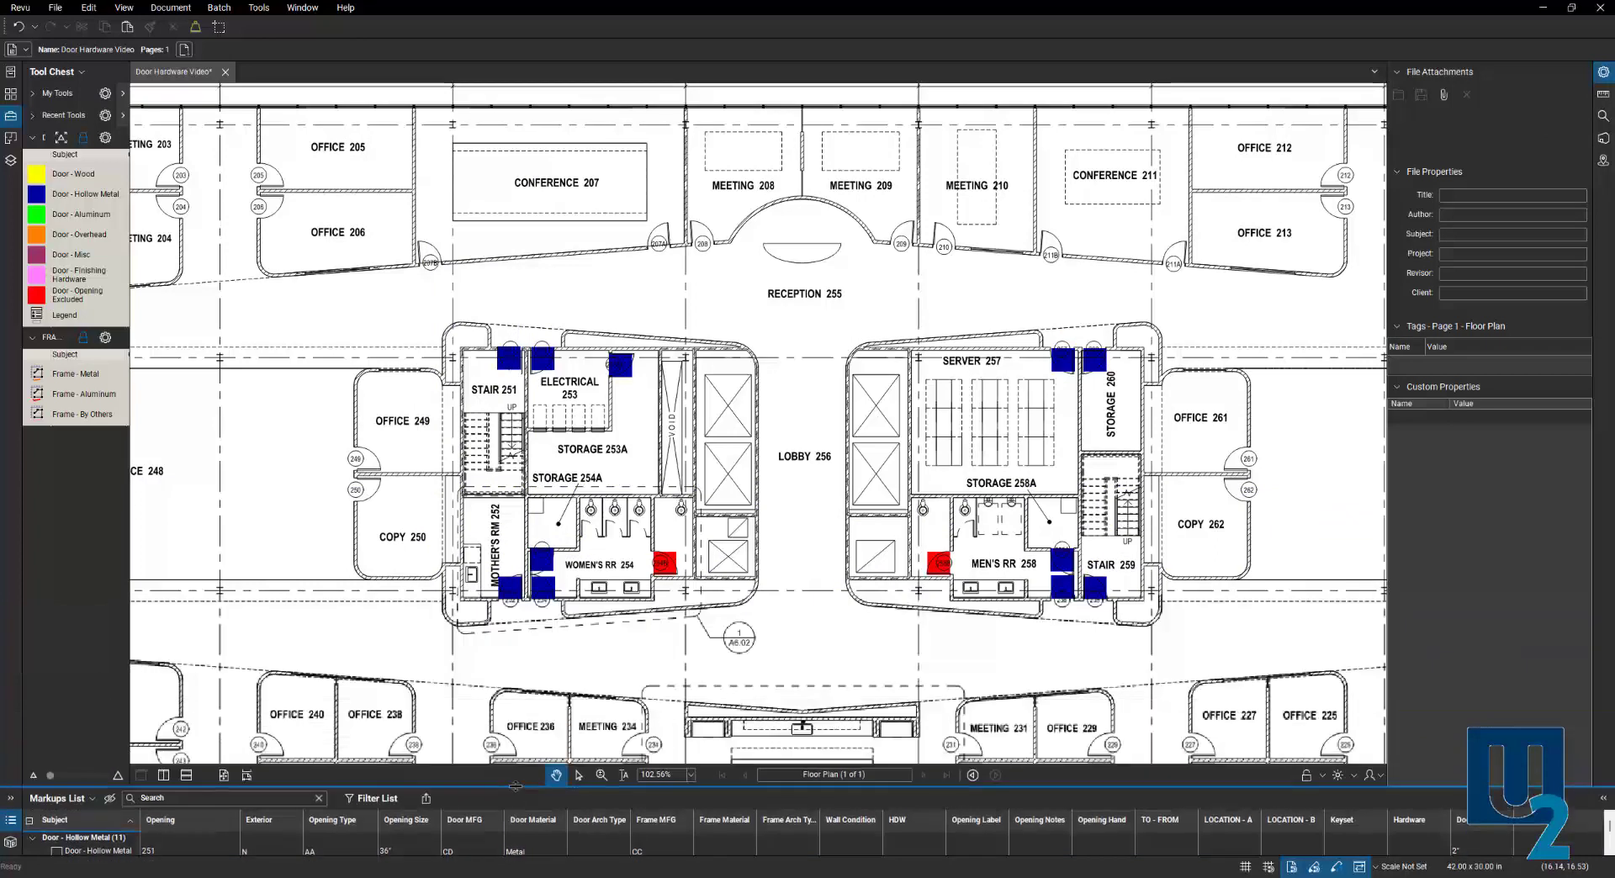
pyautogui.scroll(-2, 499, 473)
pyautogui.moveTo(391, 411); pyautogui.dragTo(697, 486)
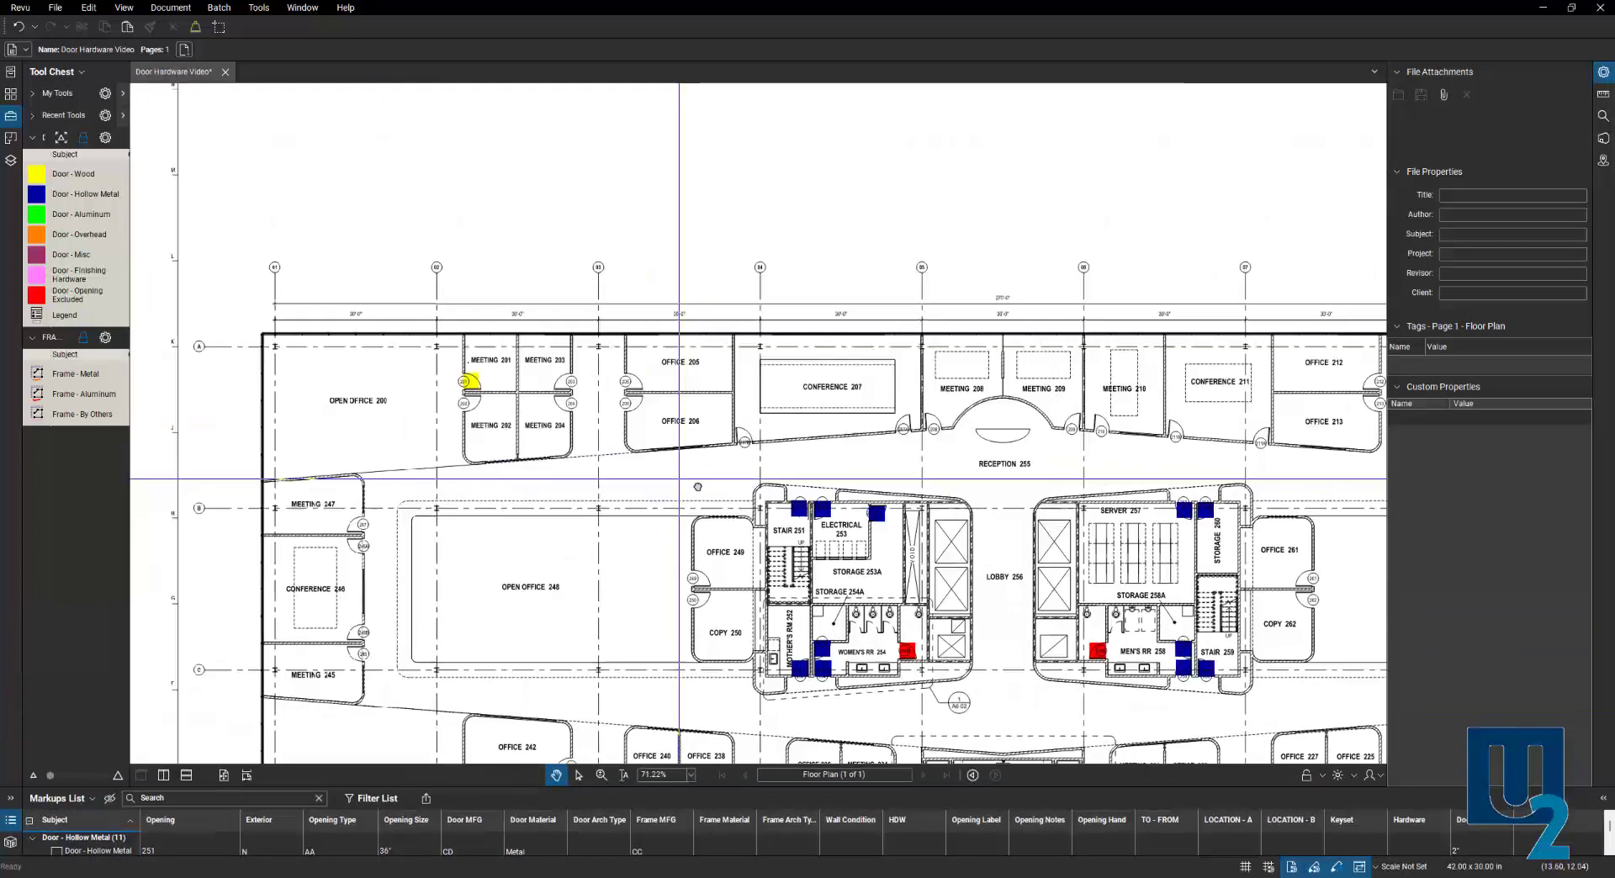
pyautogui.scroll(5, 469, 384)
# Select the yellow wood door markup at door 201 and enlarge the Markups List to show its row.
pyautogui.click(476, 386)
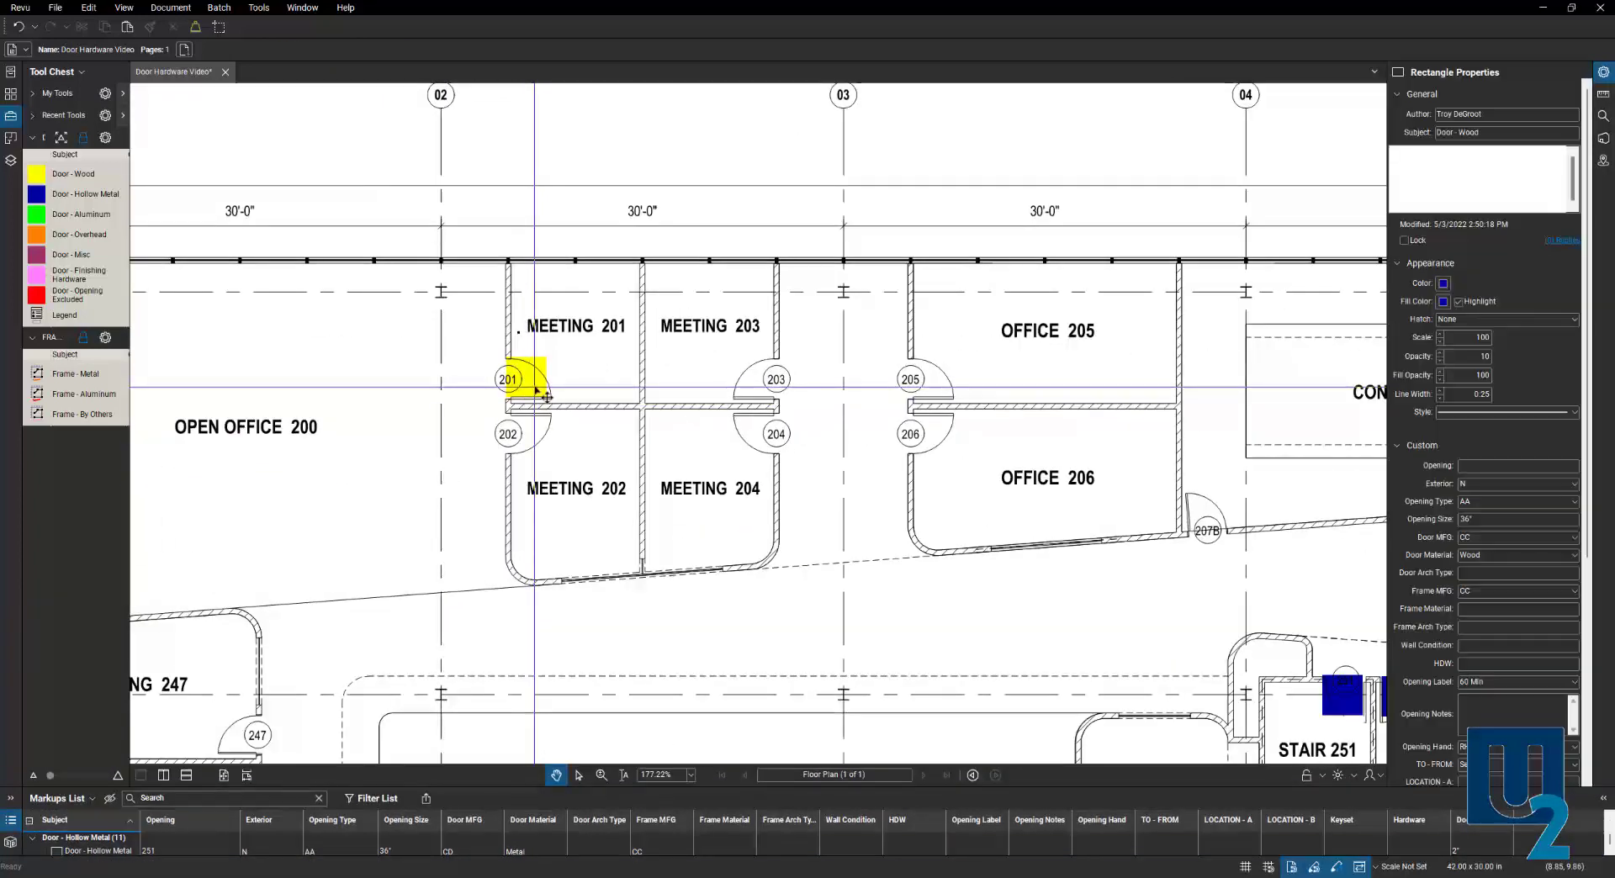
pyautogui.click(538, 391)
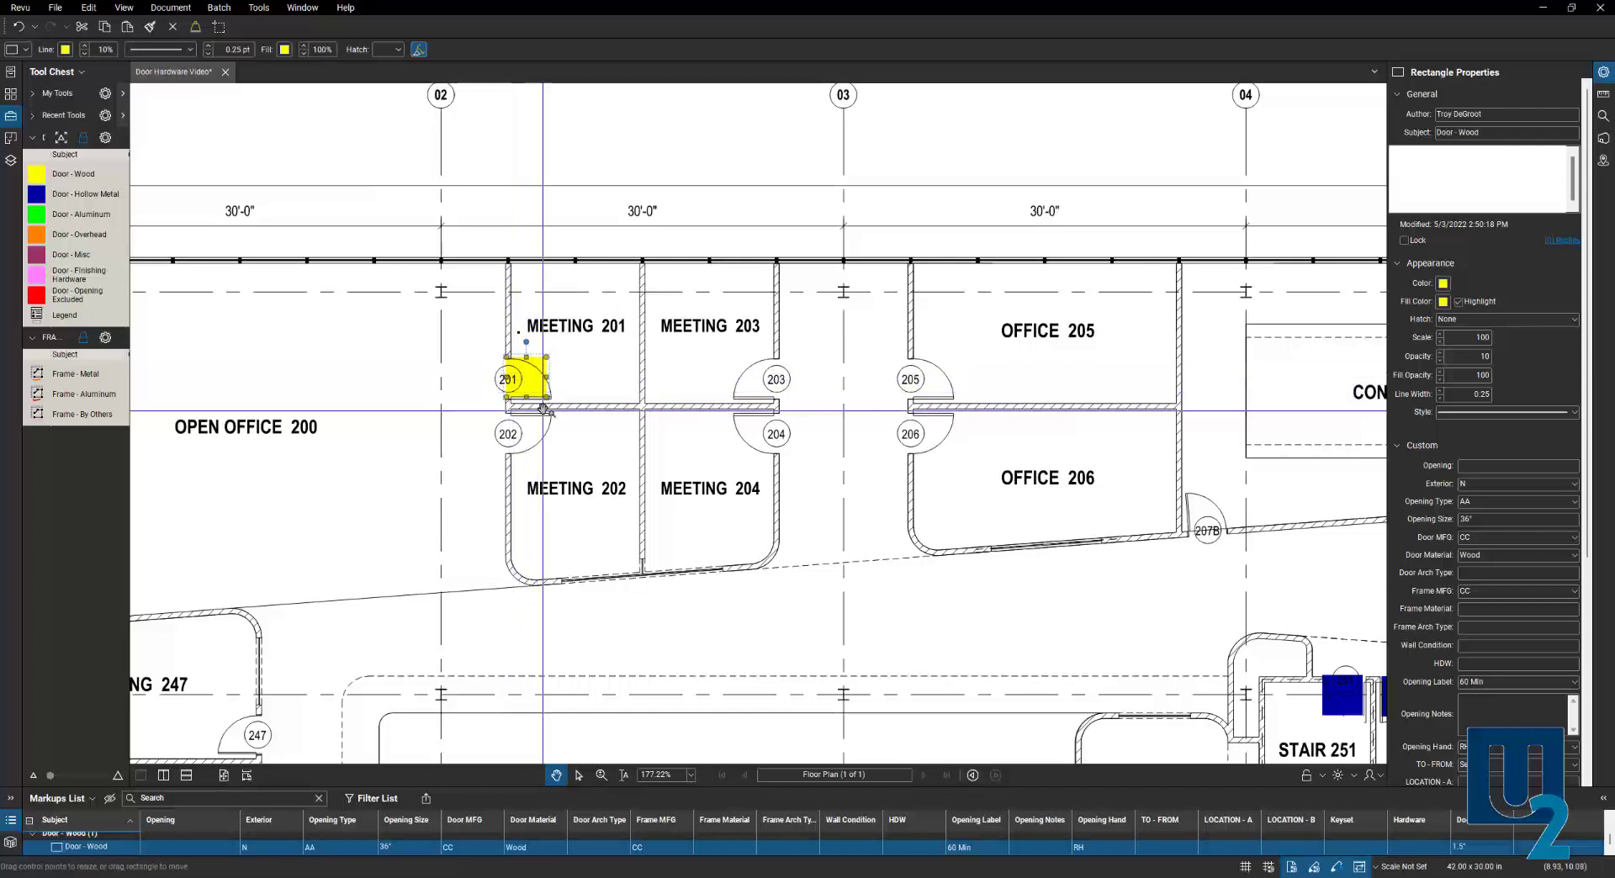
pyautogui.moveTo(547, 398); pyautogui.dragTo(545, 396)
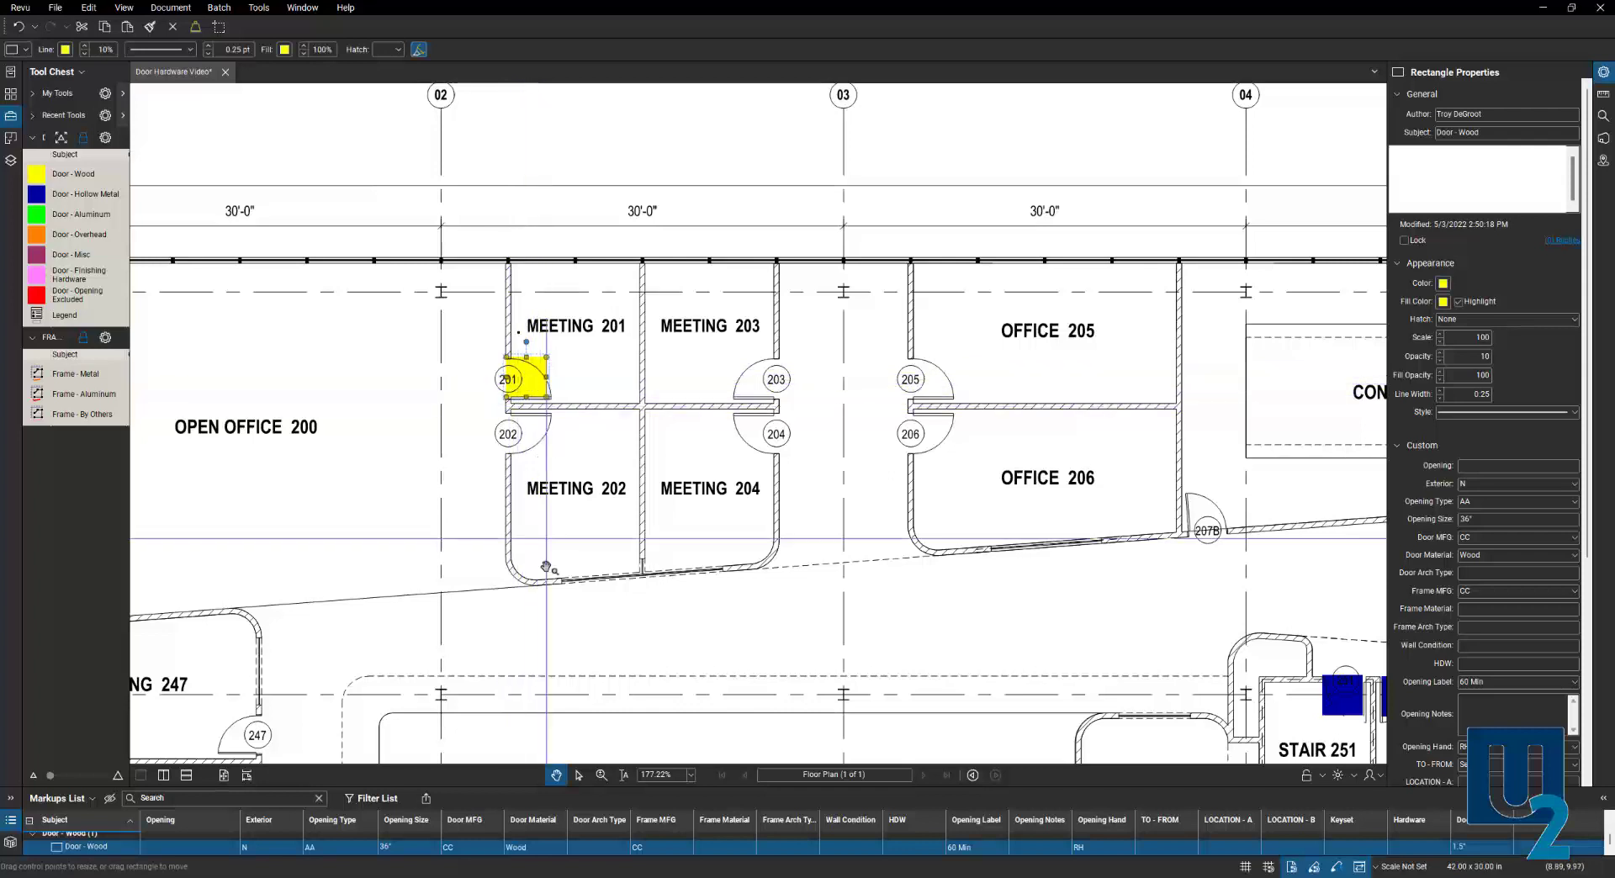
pyautogui.moveTo(446, 787); pyautogui.dragTo(446, 656)
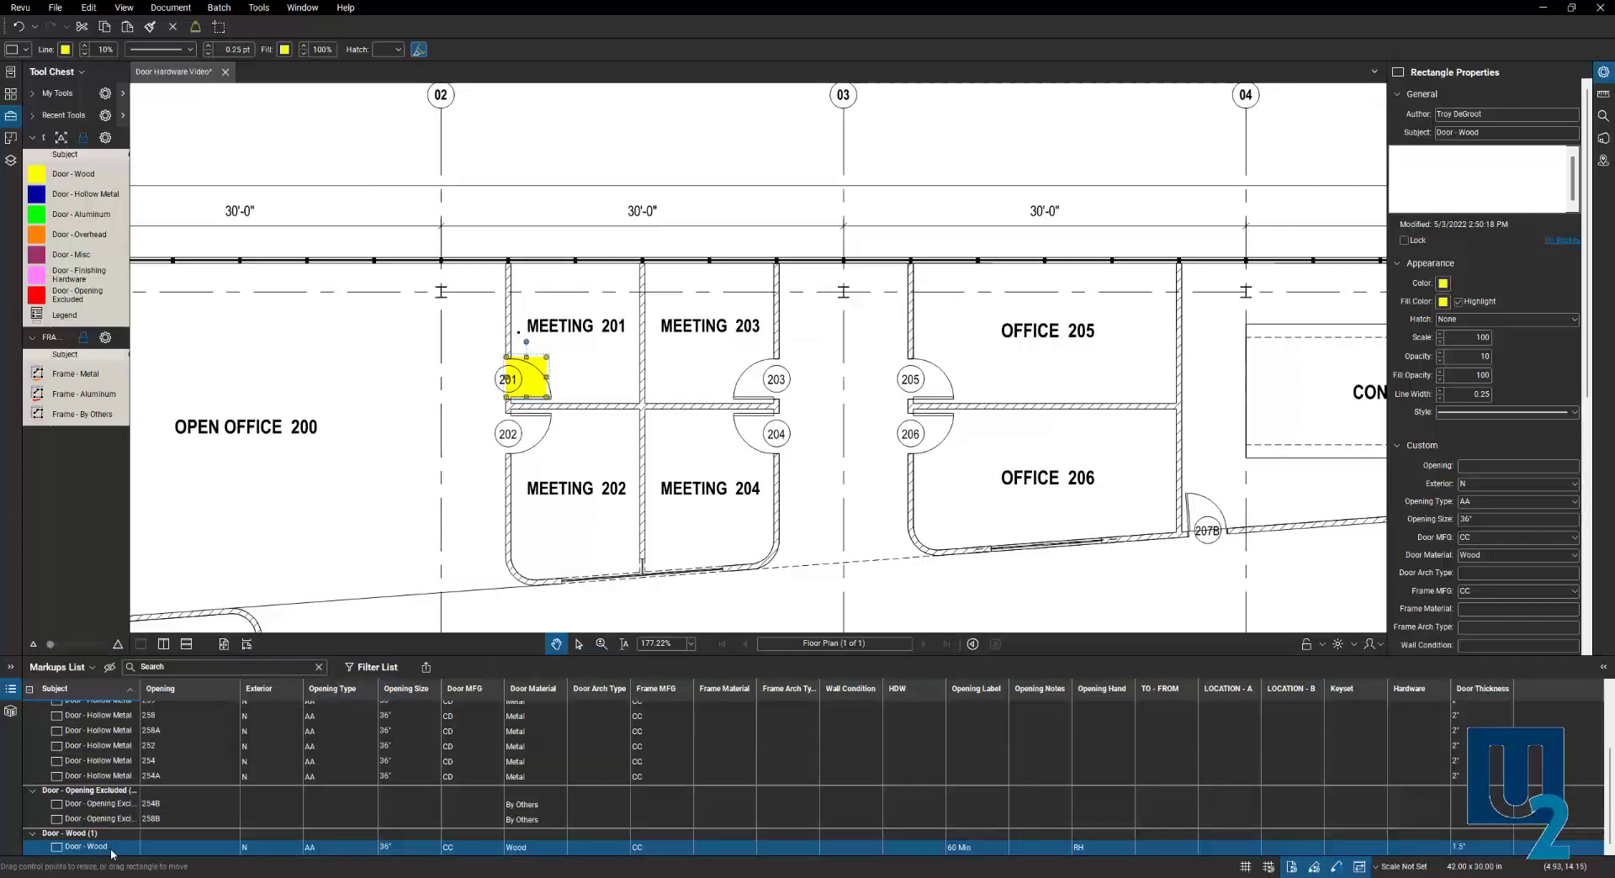
pyautogui.click(515, 849)
# Ctrl+drag copies of the wood door markup onto doors 204, 205, 207A and 209.
pyautogui.doubleClick(742, 655)
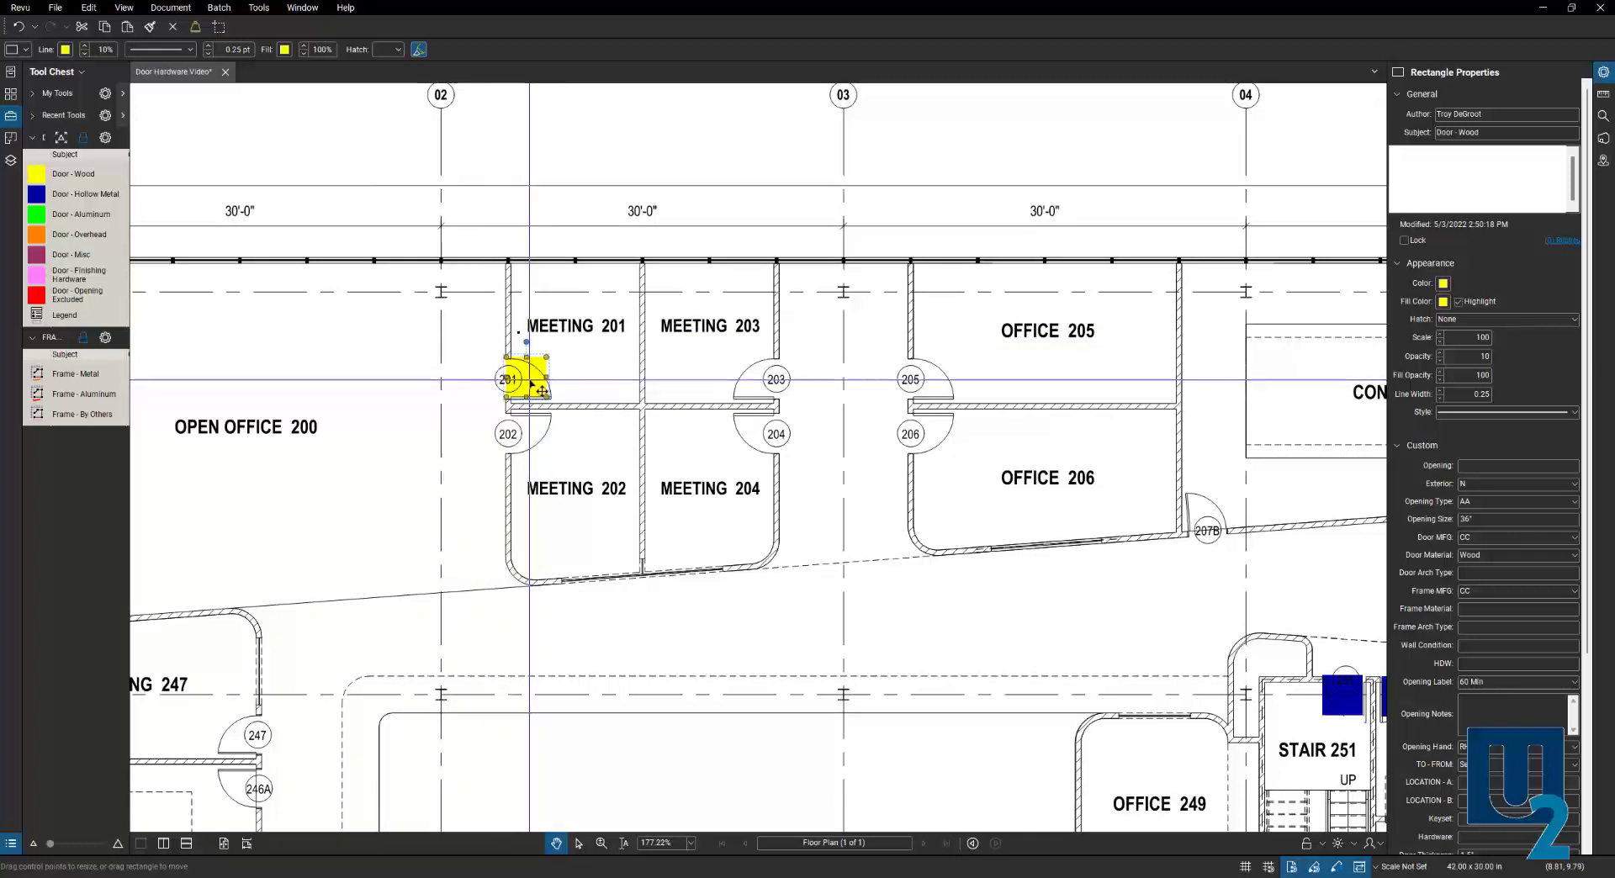
pyautogui.moveTo(541, 388); pyautogui.dragTo(943, 392)
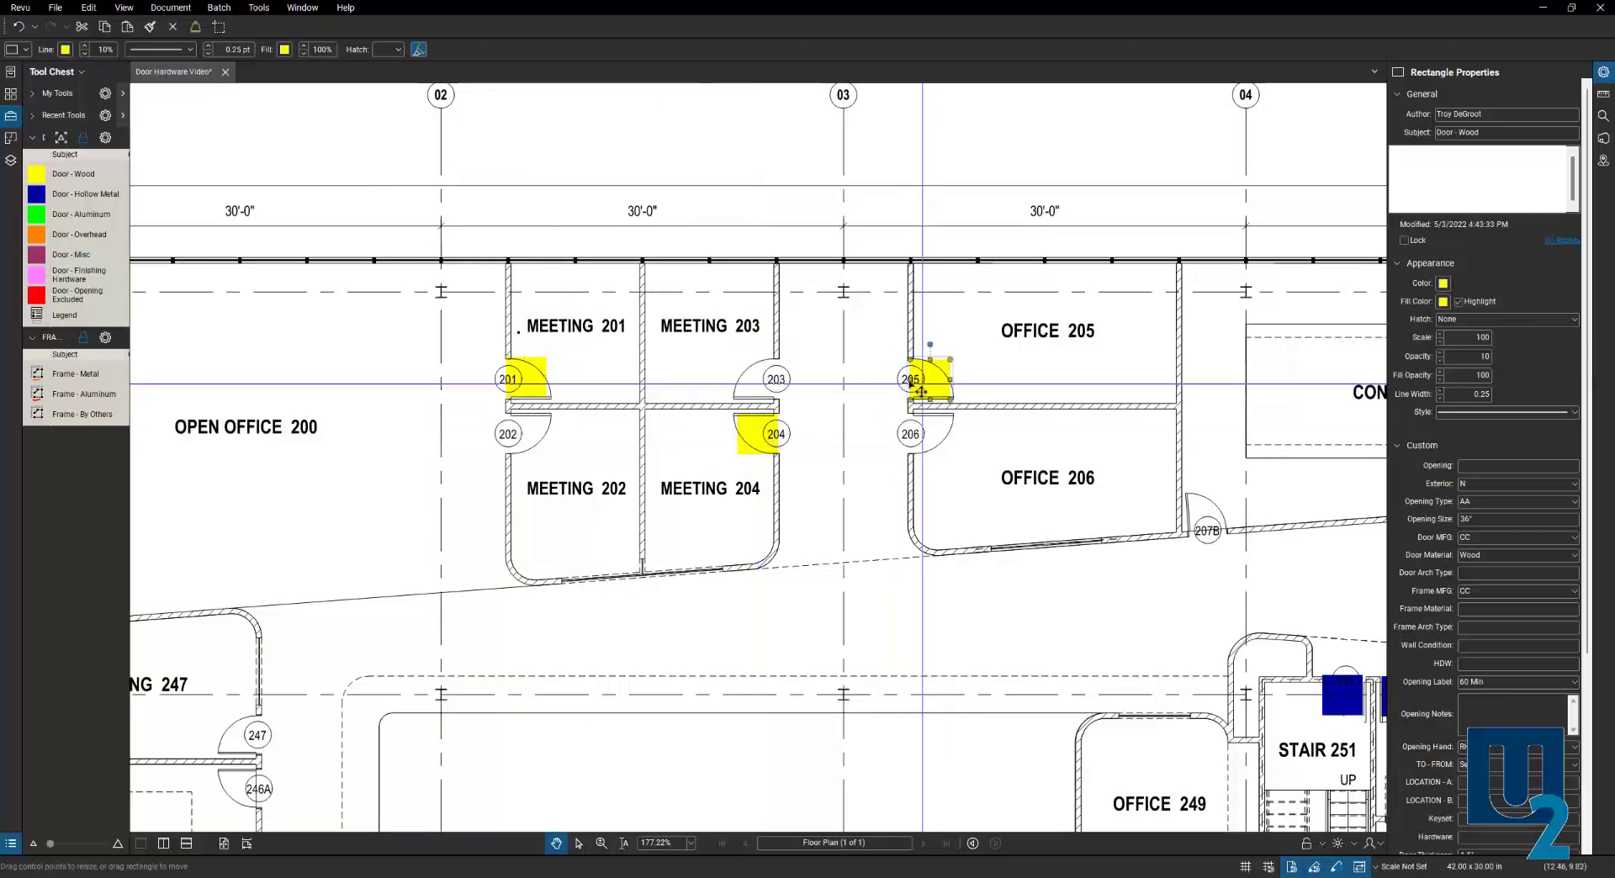
pyautogui.scroll(-2, 475, 471)
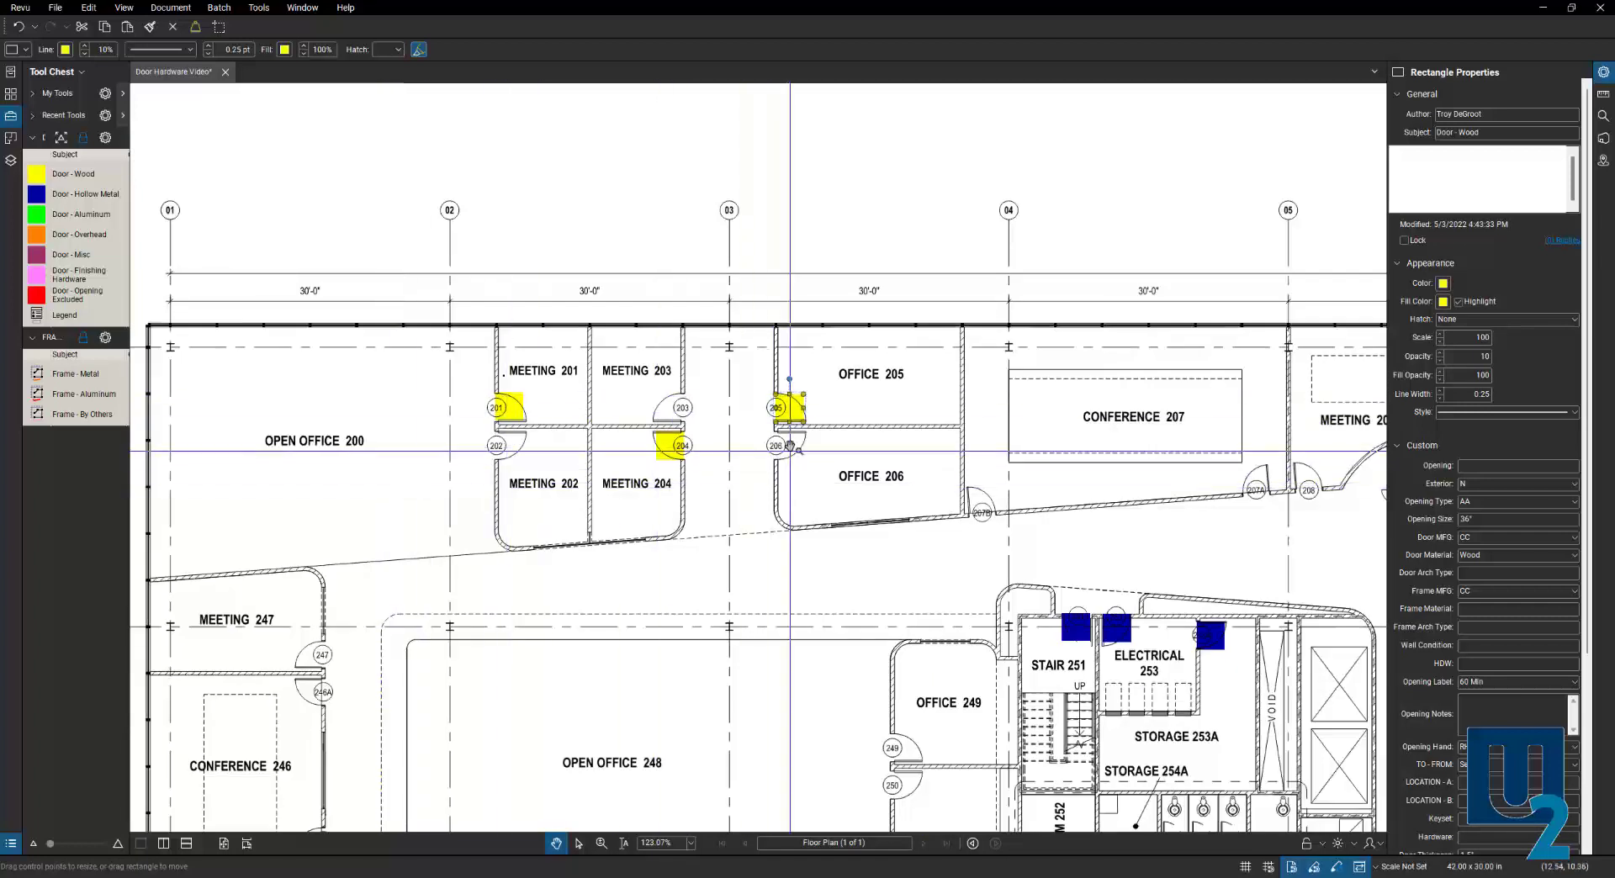
pyautogui.scroll(-1, 420, 476)
pyautogui.moveTo(799, 488); pyautogui.dragTo(454, 492)
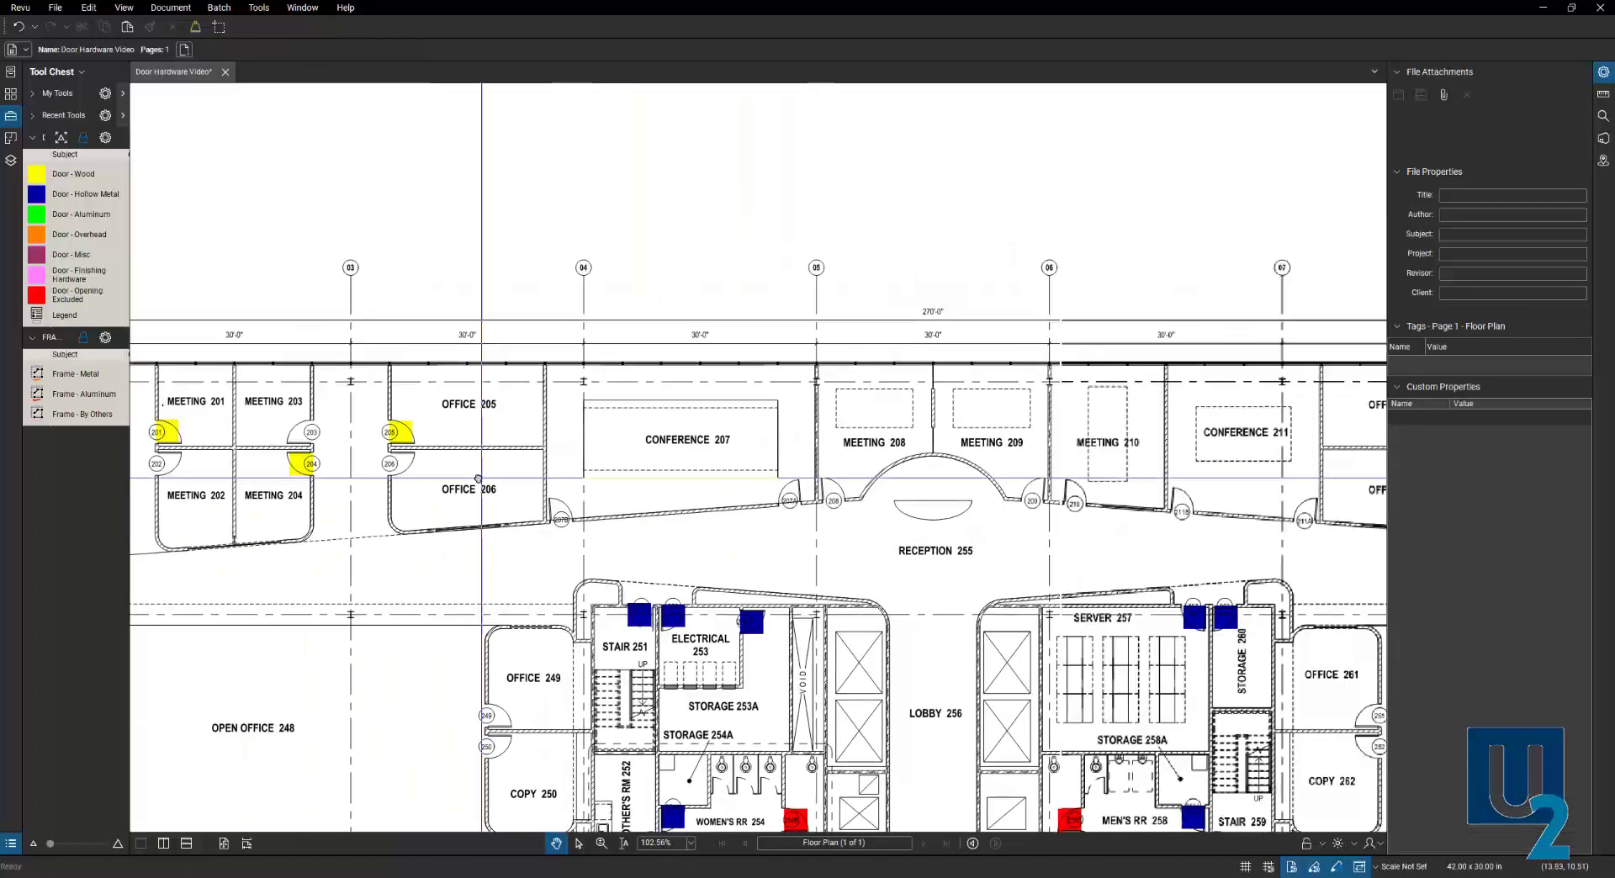
pyautogui.scroll(2, 454, 492)
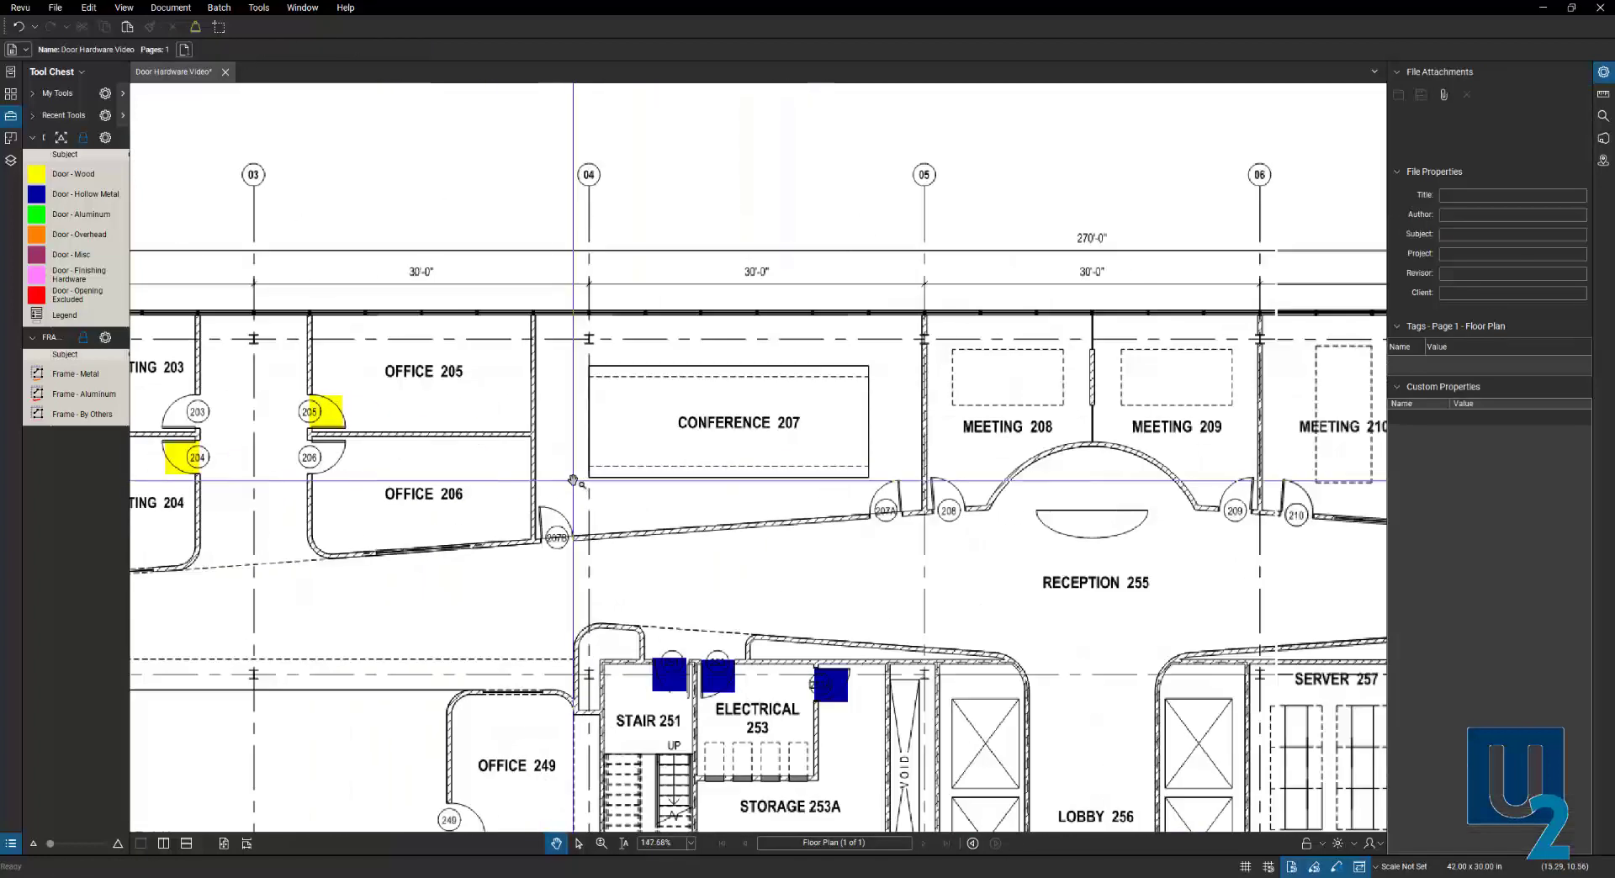
pyautogui.click(328, 418)
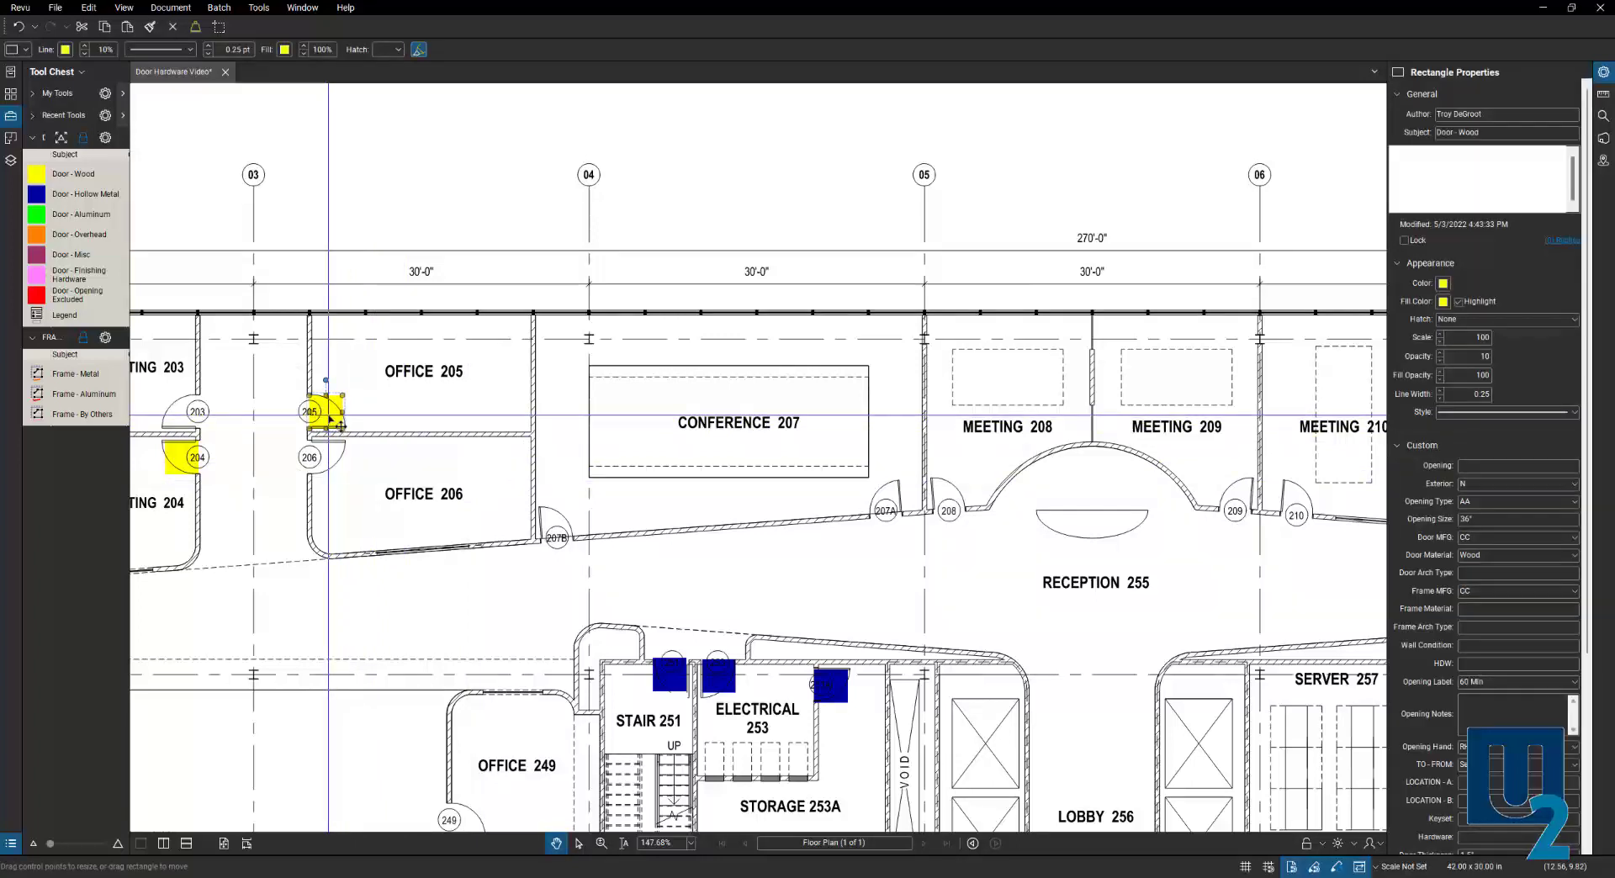
pyautogui.moveTo(332, 420); pyautogui.dragTo(1237, 501)
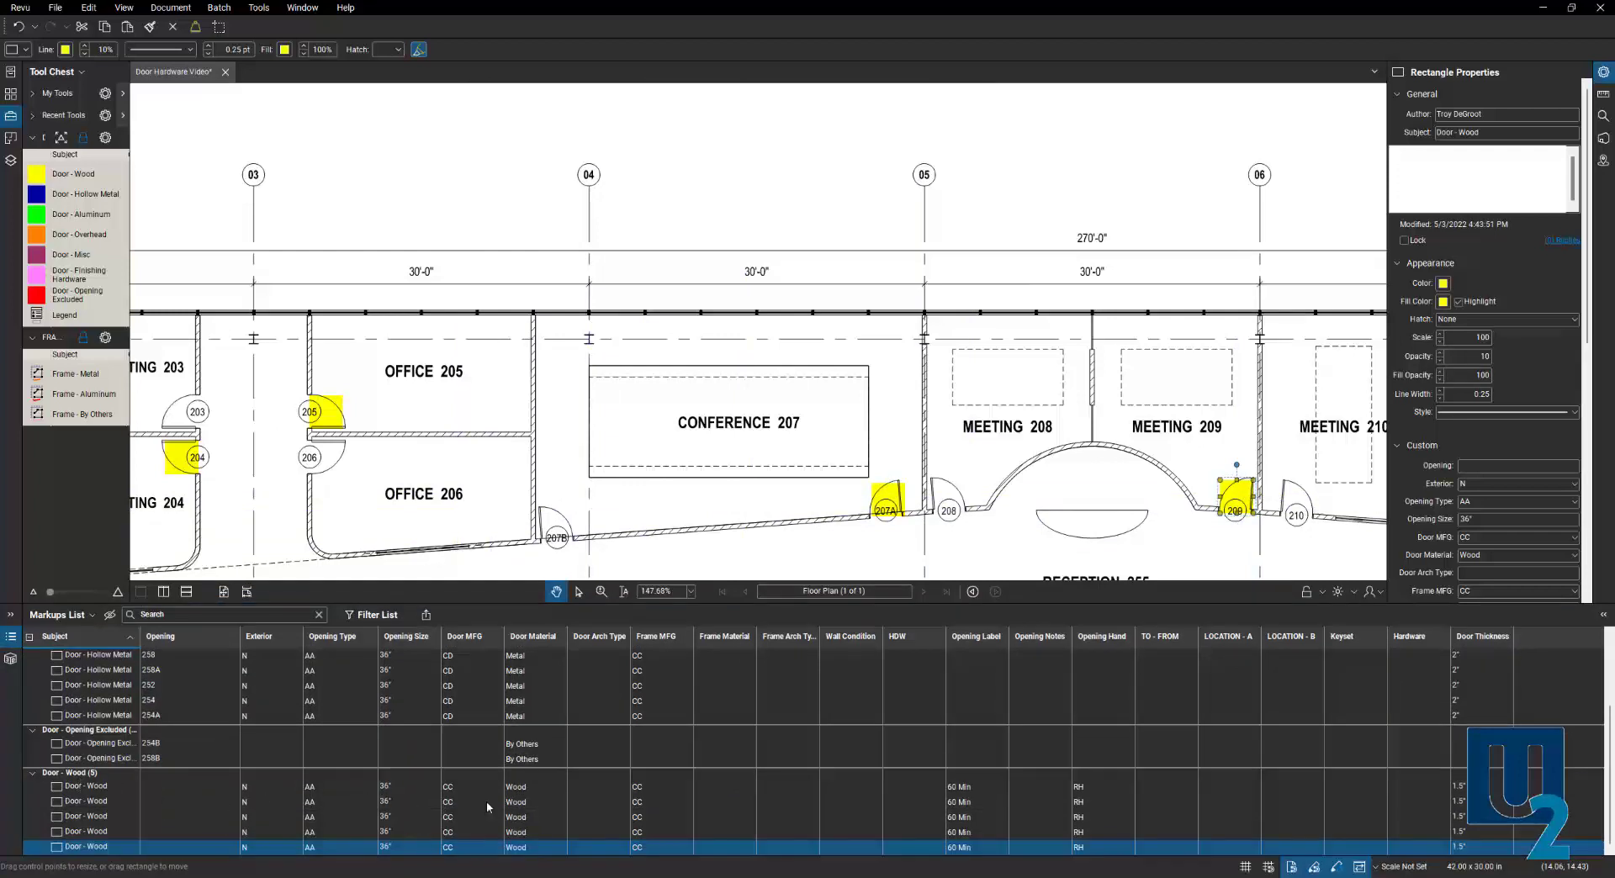
pyautogui.moveTo(261, 451); pyautogui.dragTo(698, 419)
# Copy the door 201 markup onto doors 202 and 203 with Opening Hand set to LH.
pyautogui.click(427, 380)
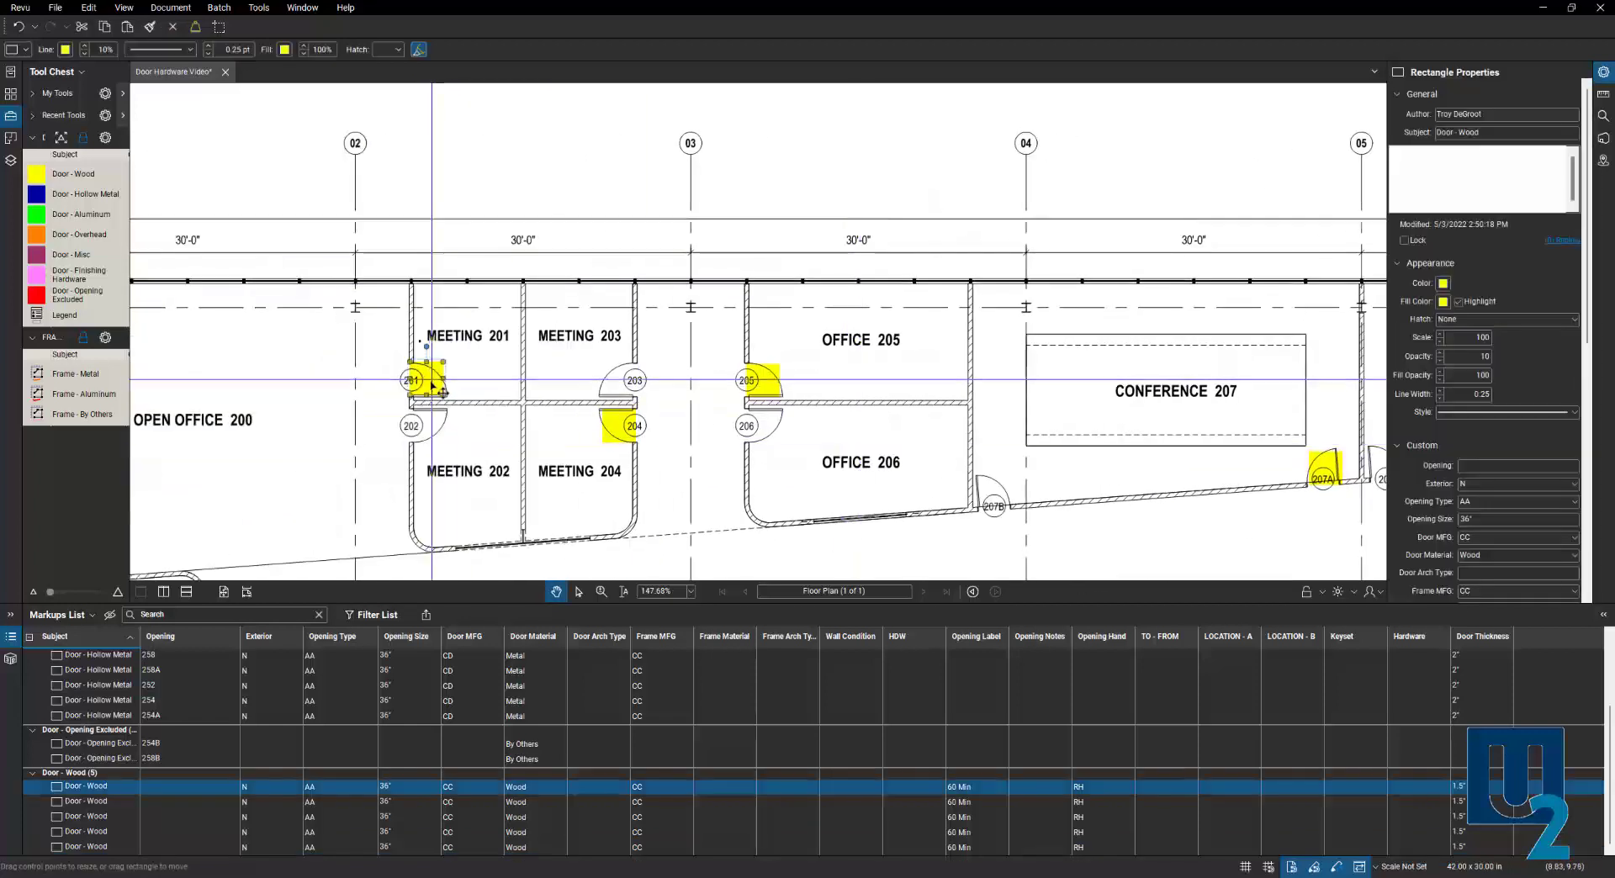
pyautogui.moveTo(429, 412); pyautogui.dragTo(433, 434)
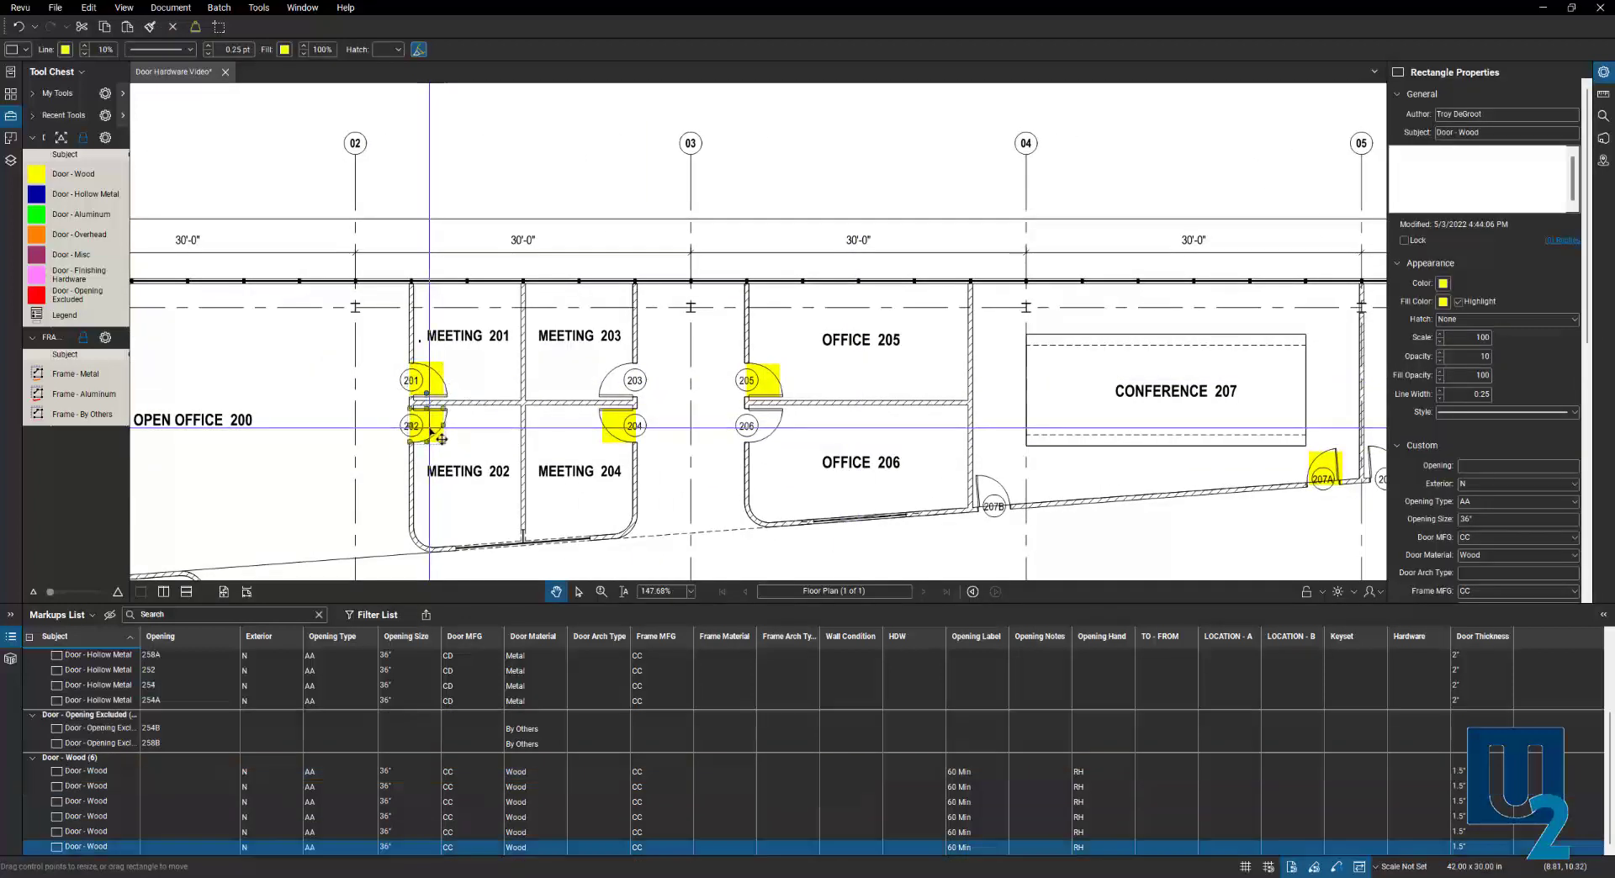
pyautogui.click(1102, 847)
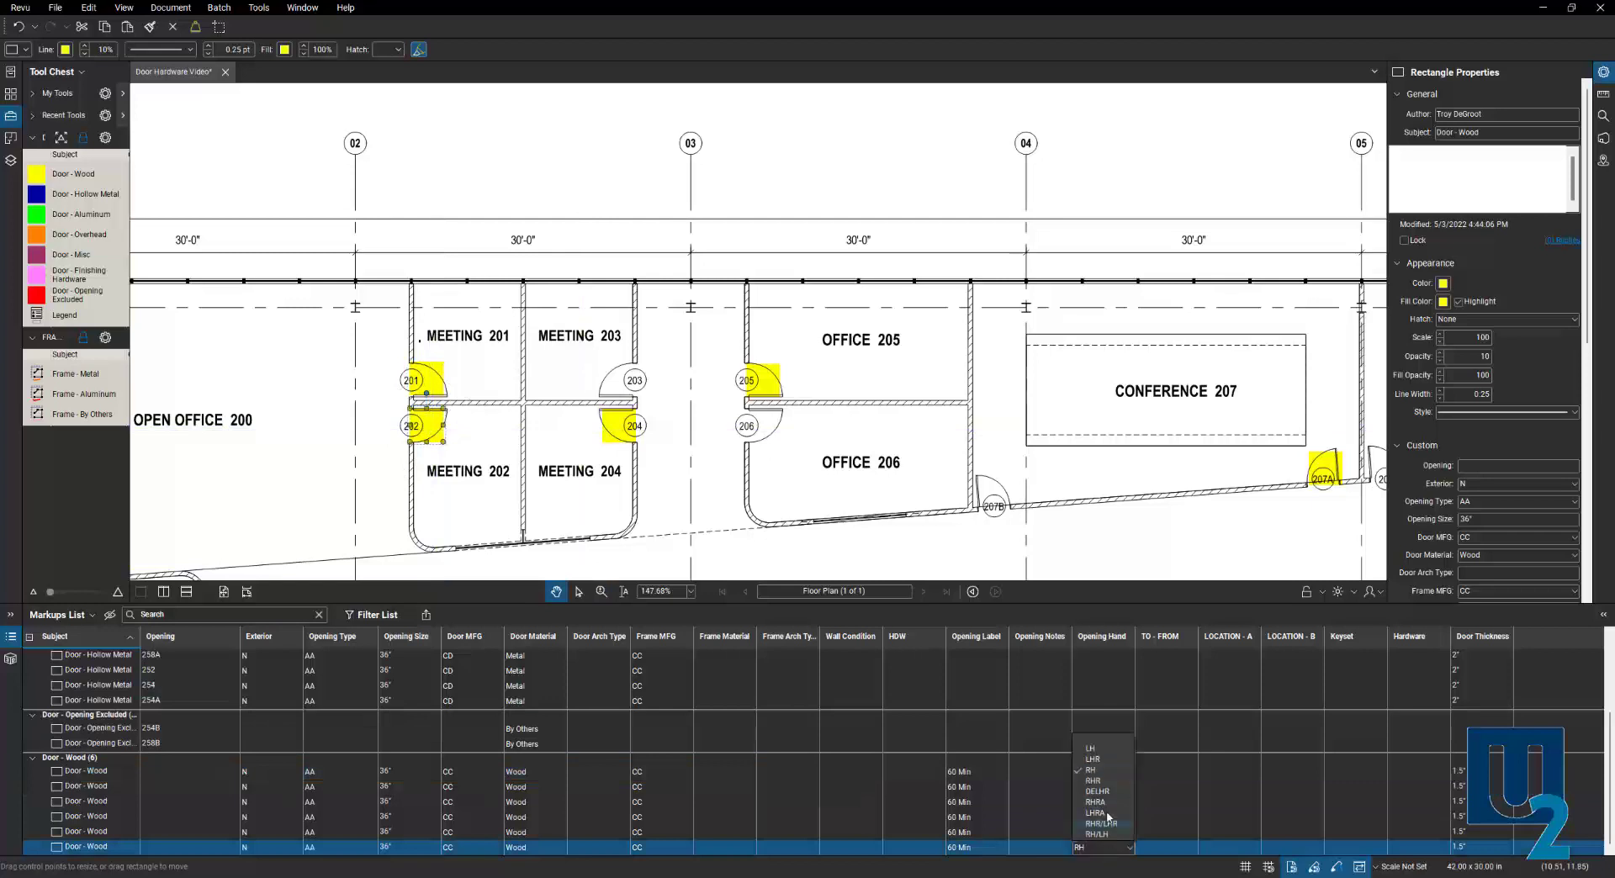
pyautogui.click(1105, 751)
pyautogui.click(1103, 750)
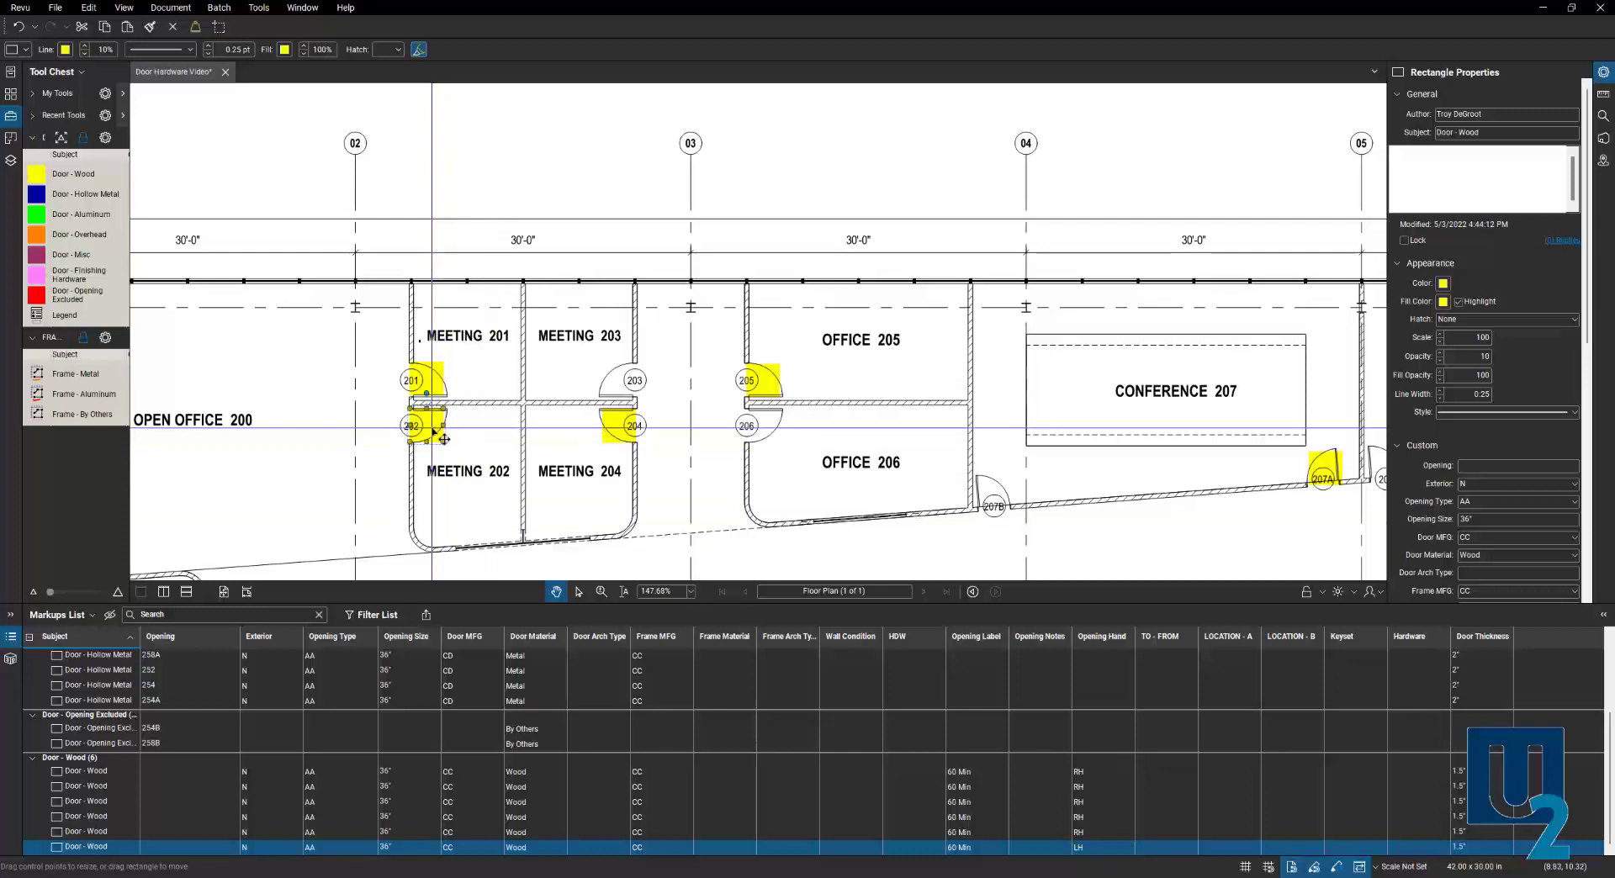
pyautogui.moveTo(437, 432); pyautogui.dragTo(994, 501)
pyautogui.press('v')
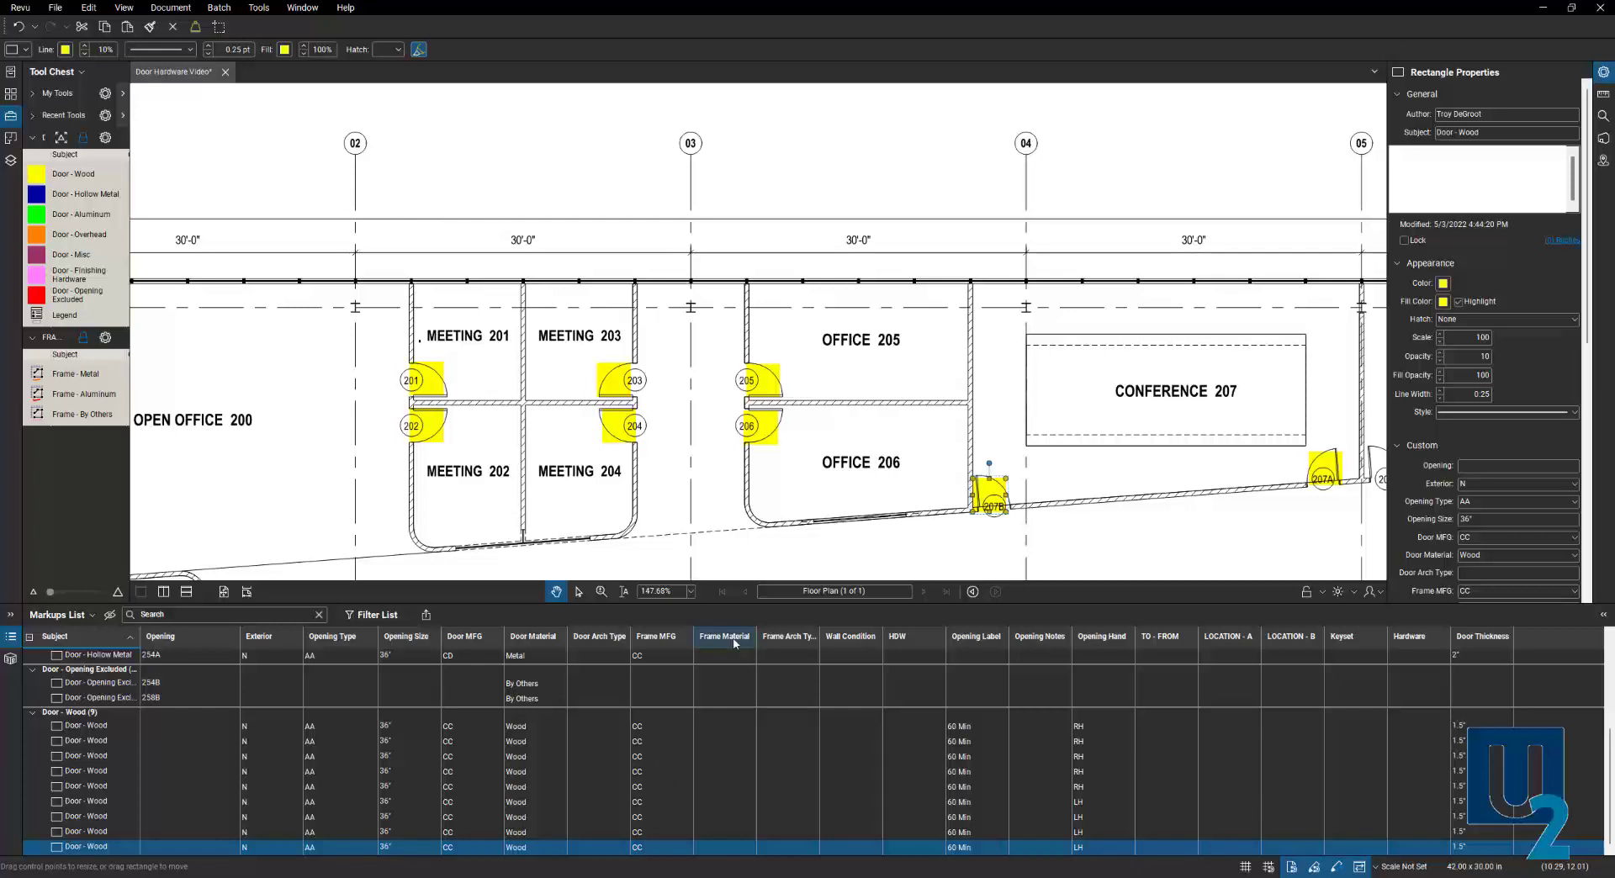
# Zoom out over the plan and toggle the Door - By Others and Door - Metal layers off and on.
pyautogui.doubleClick(725, 604)
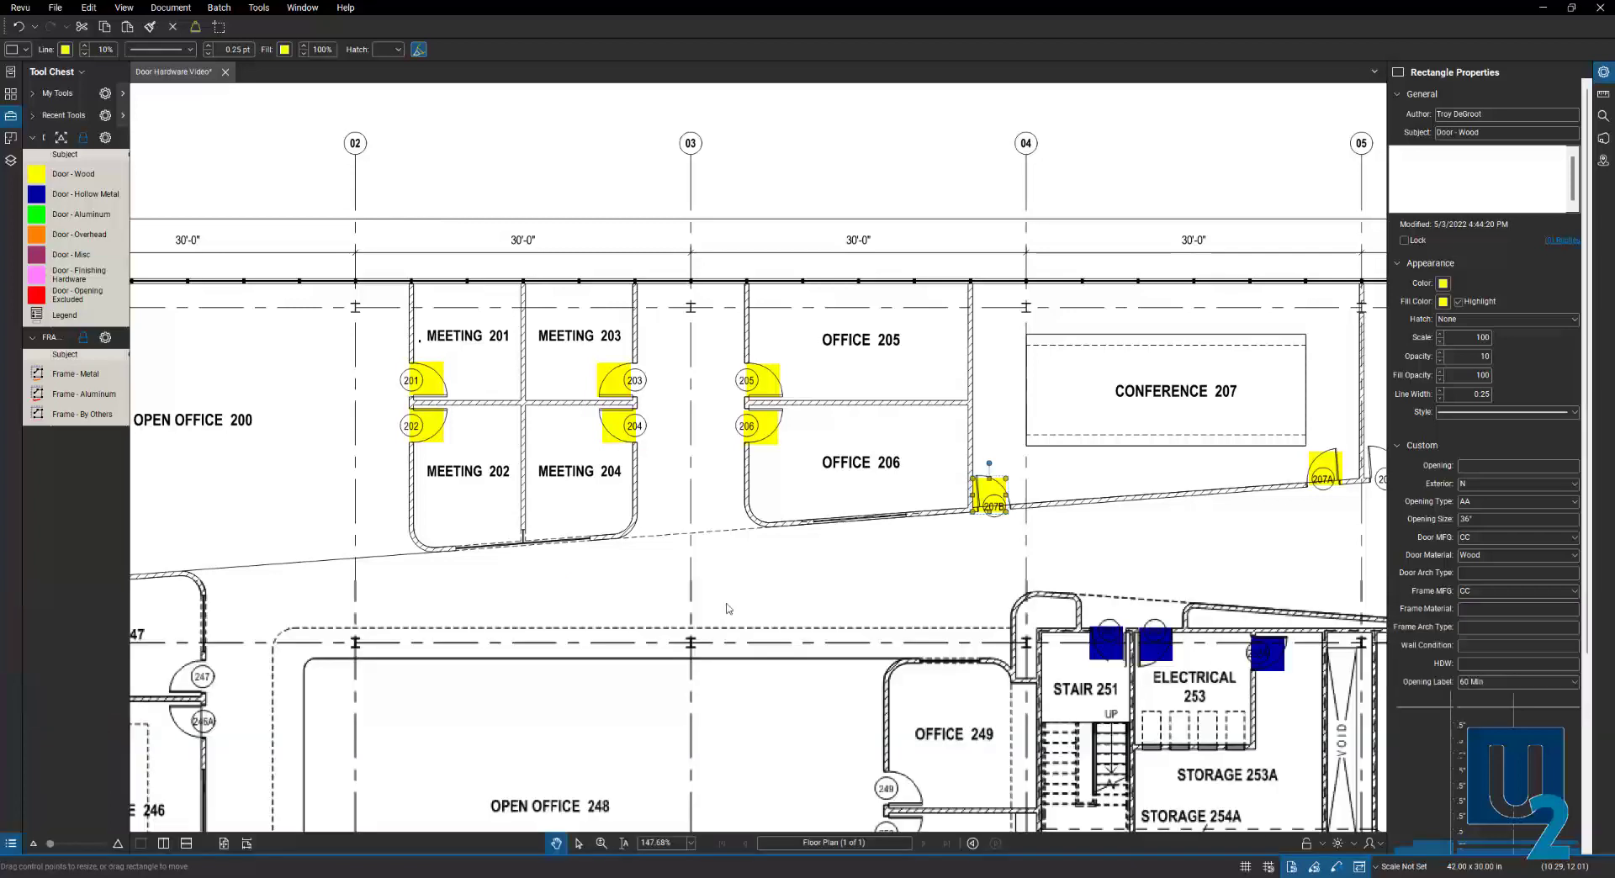
pyautogui.scroll(-1, 689, 585)
pyautogui.scroll(-2, 689, 585)
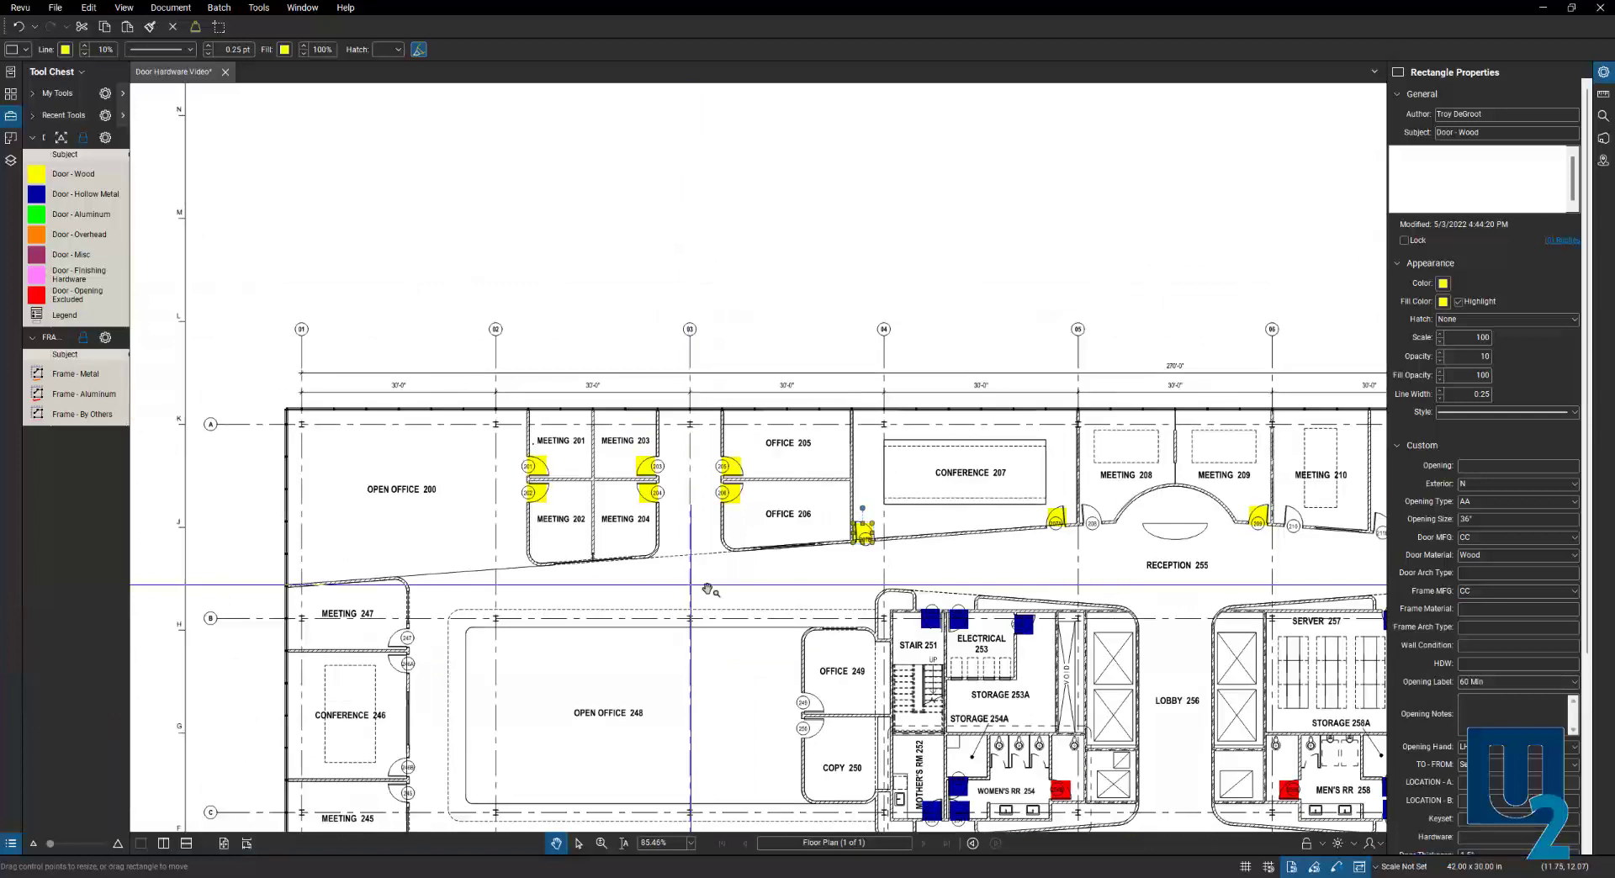
pyautogui.moveTo(688, 585); pyautogui.dragTo(474, 393)
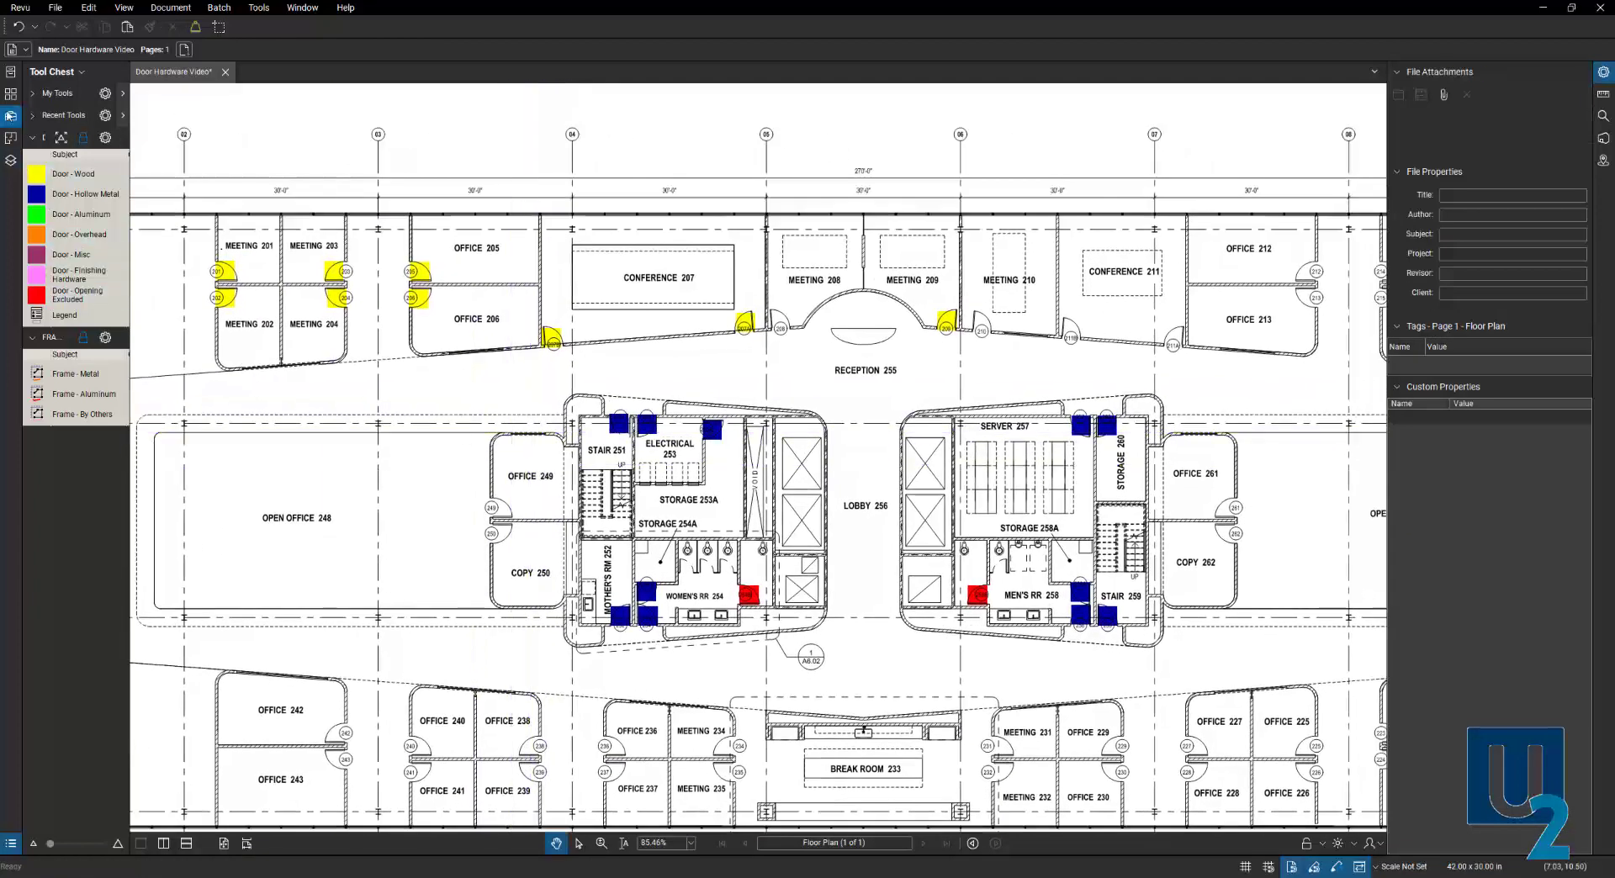
pyautogui.click(10, 162)
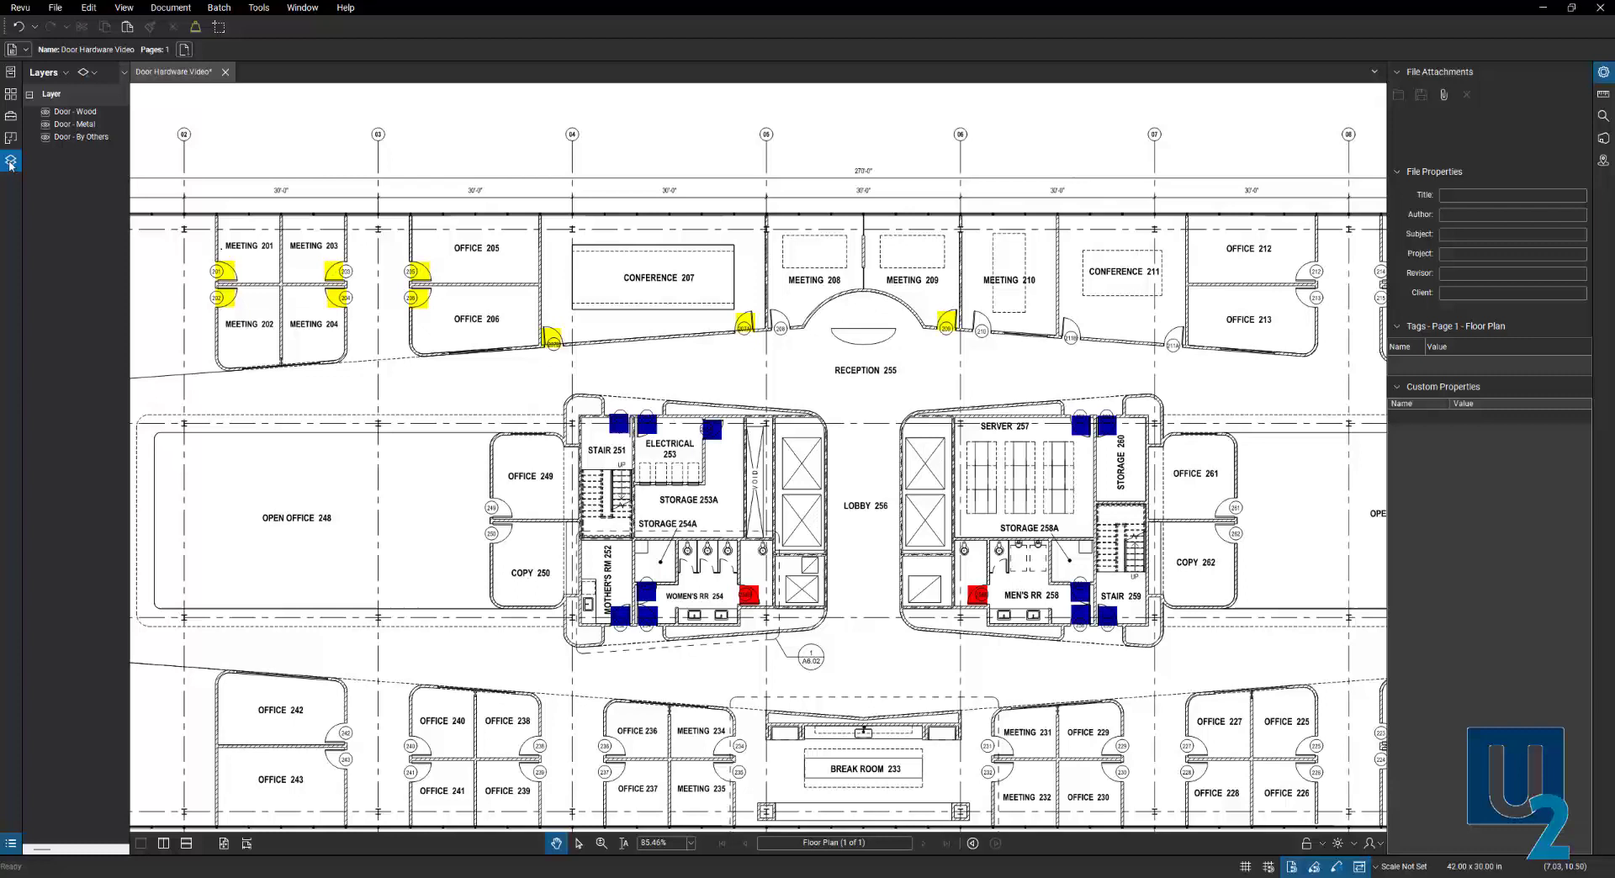
pyautogui.click(46, 138)
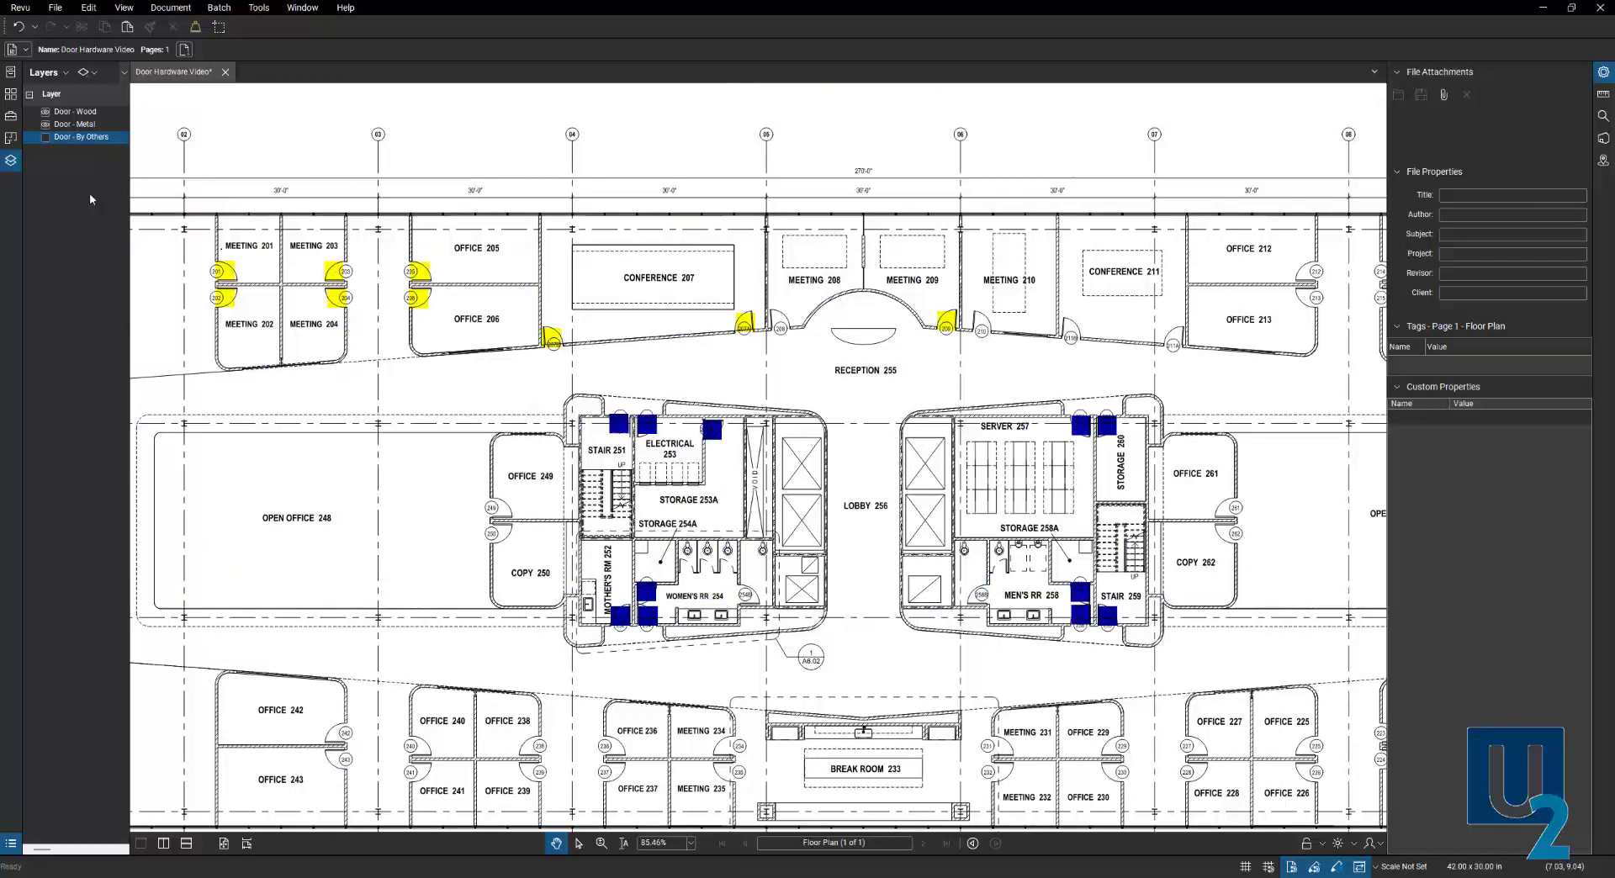
pyautogui.click(45, 137)
pyautogui.click(46, 125)
pyautogui.click(47, 126)
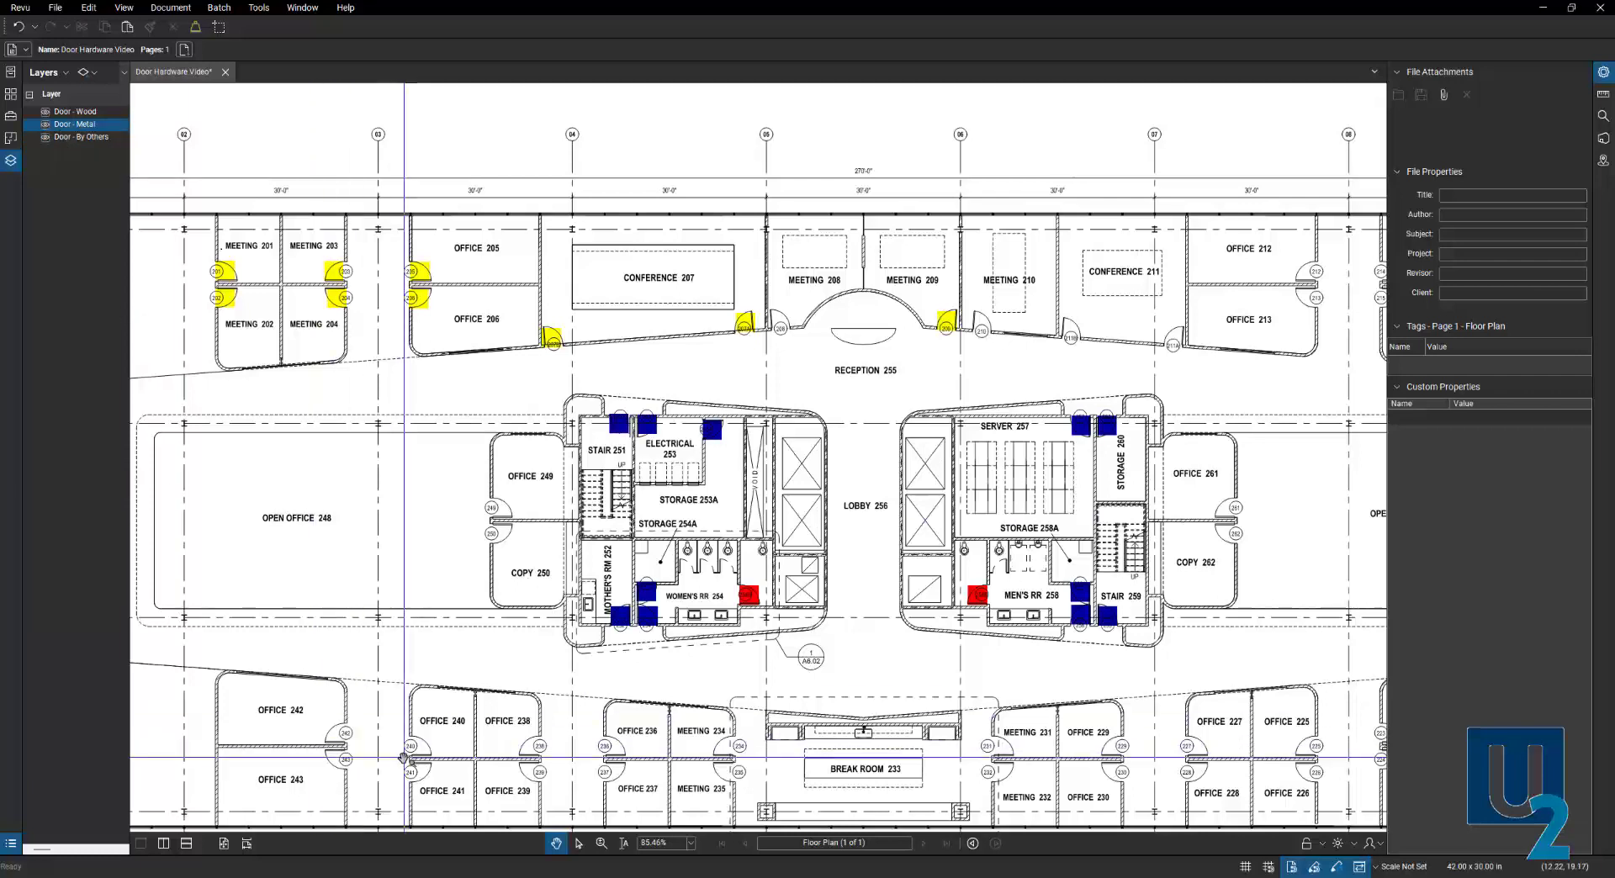
# Start a CSV Summary from the Markups List and review its exported columns.
pyautogui.click(430, 856)
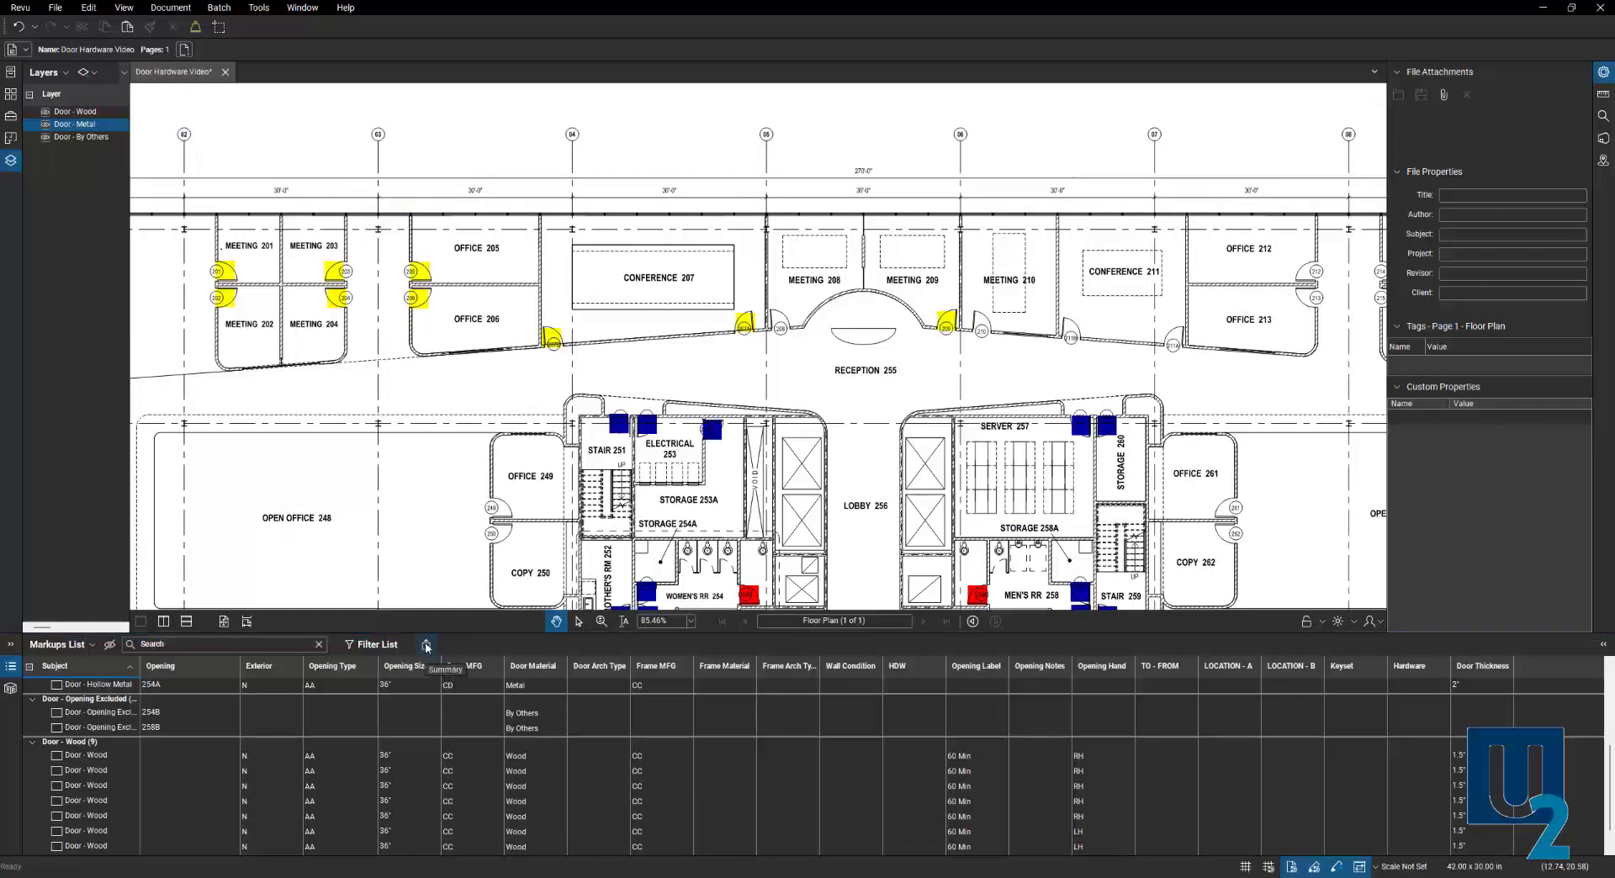
pyautogui.click(426, 645)
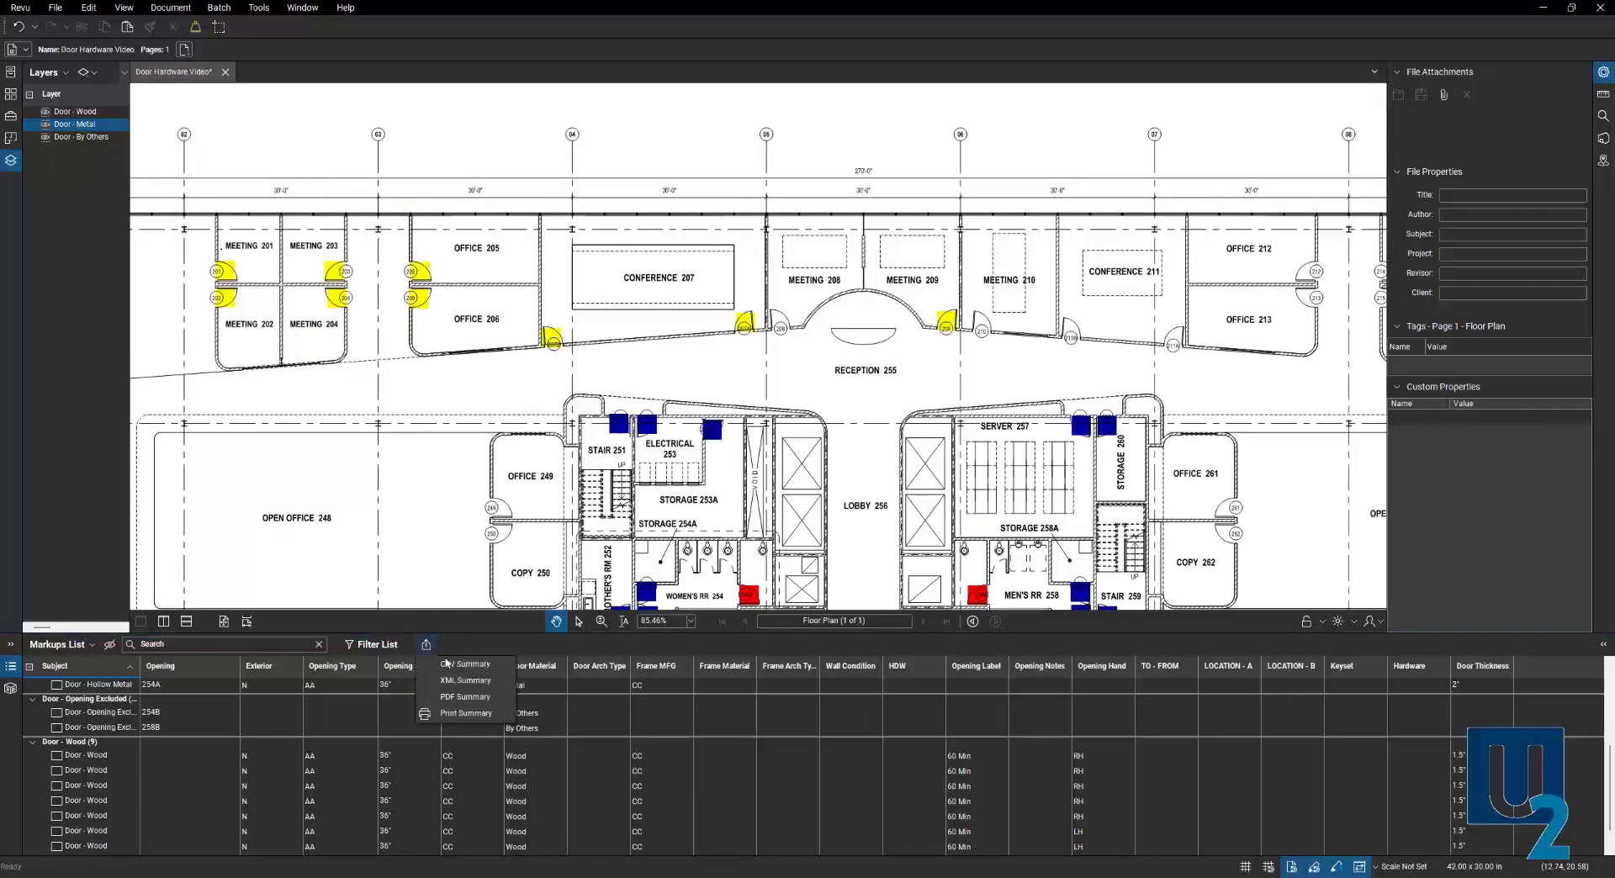
pyautogui.click(477, 665)
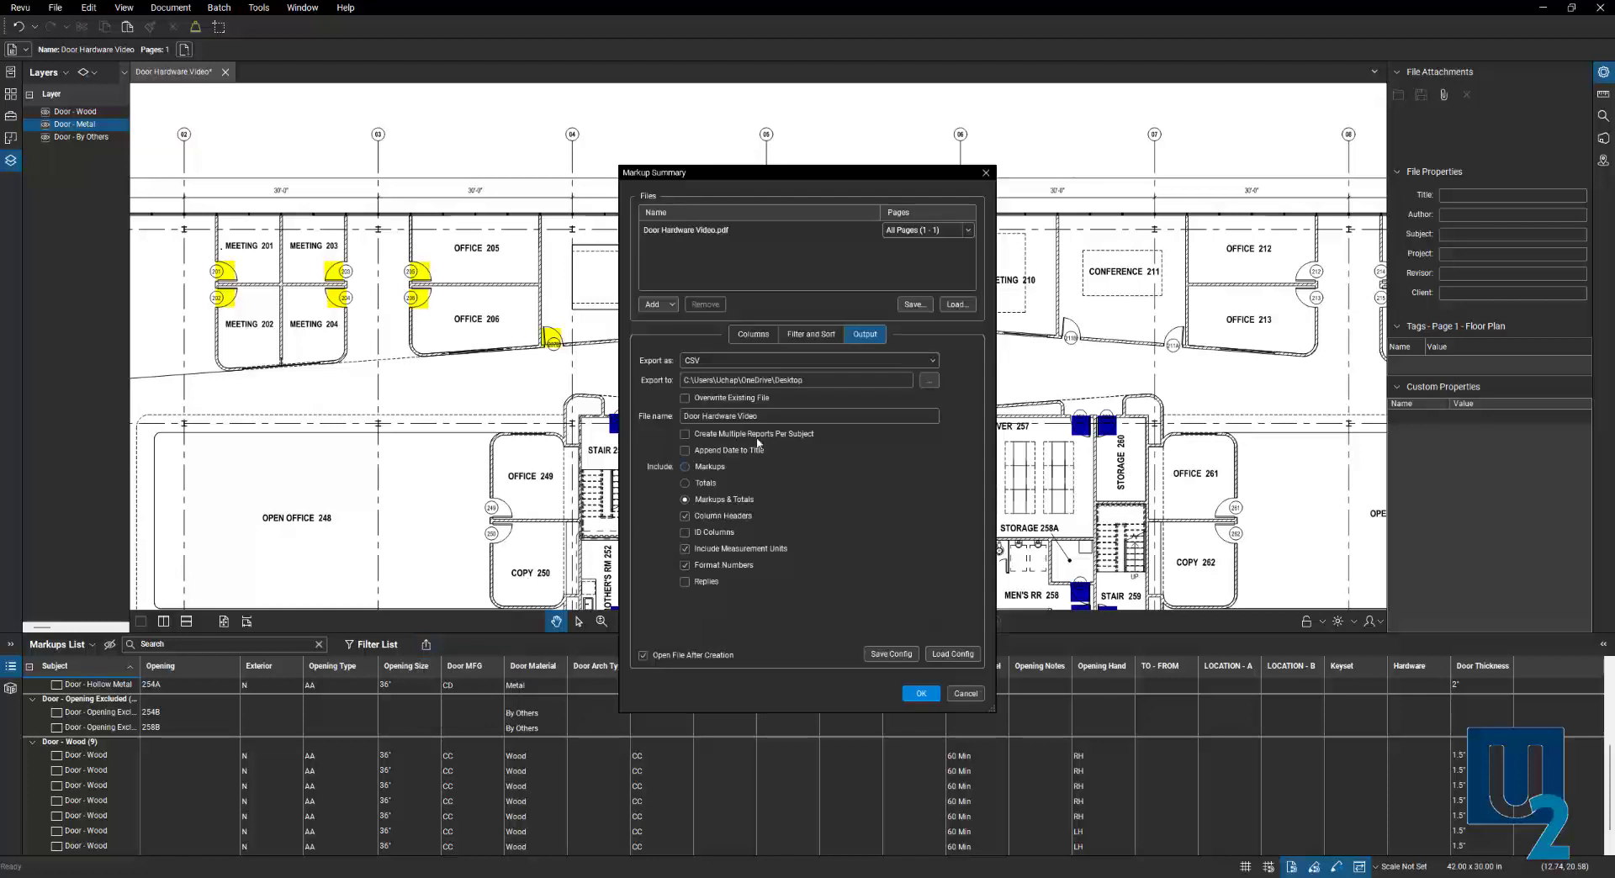
pyautogui.click(753, 335)
pyautogui.scroll(-4, 686, 521)
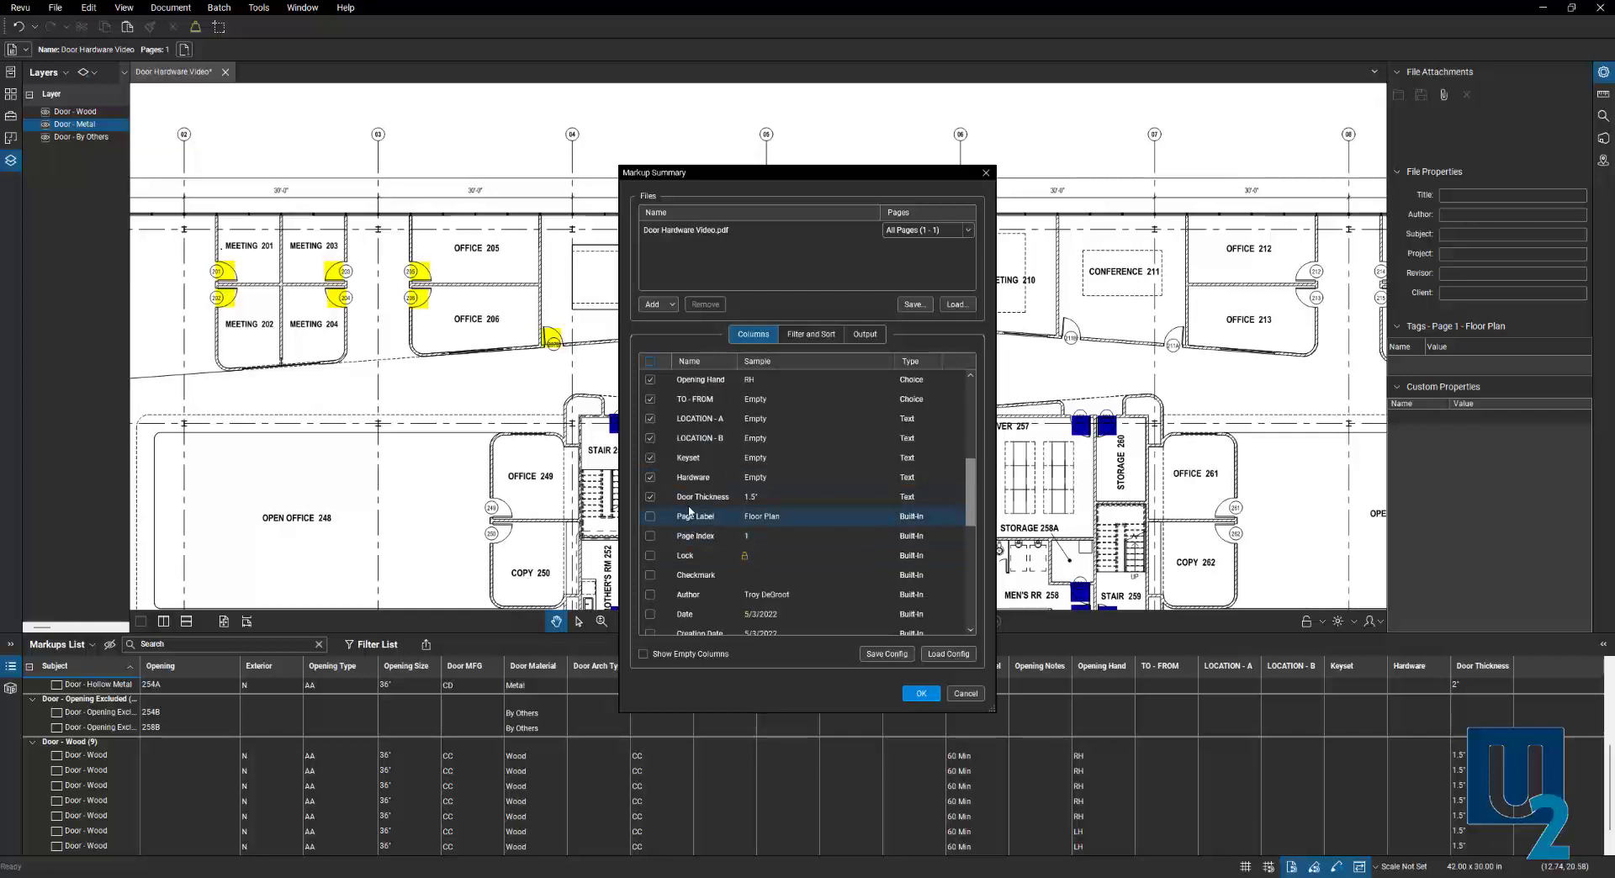
pyautogui.scroll(-1, 692, 517)
pyautogui.scroll(5, 697, 485)
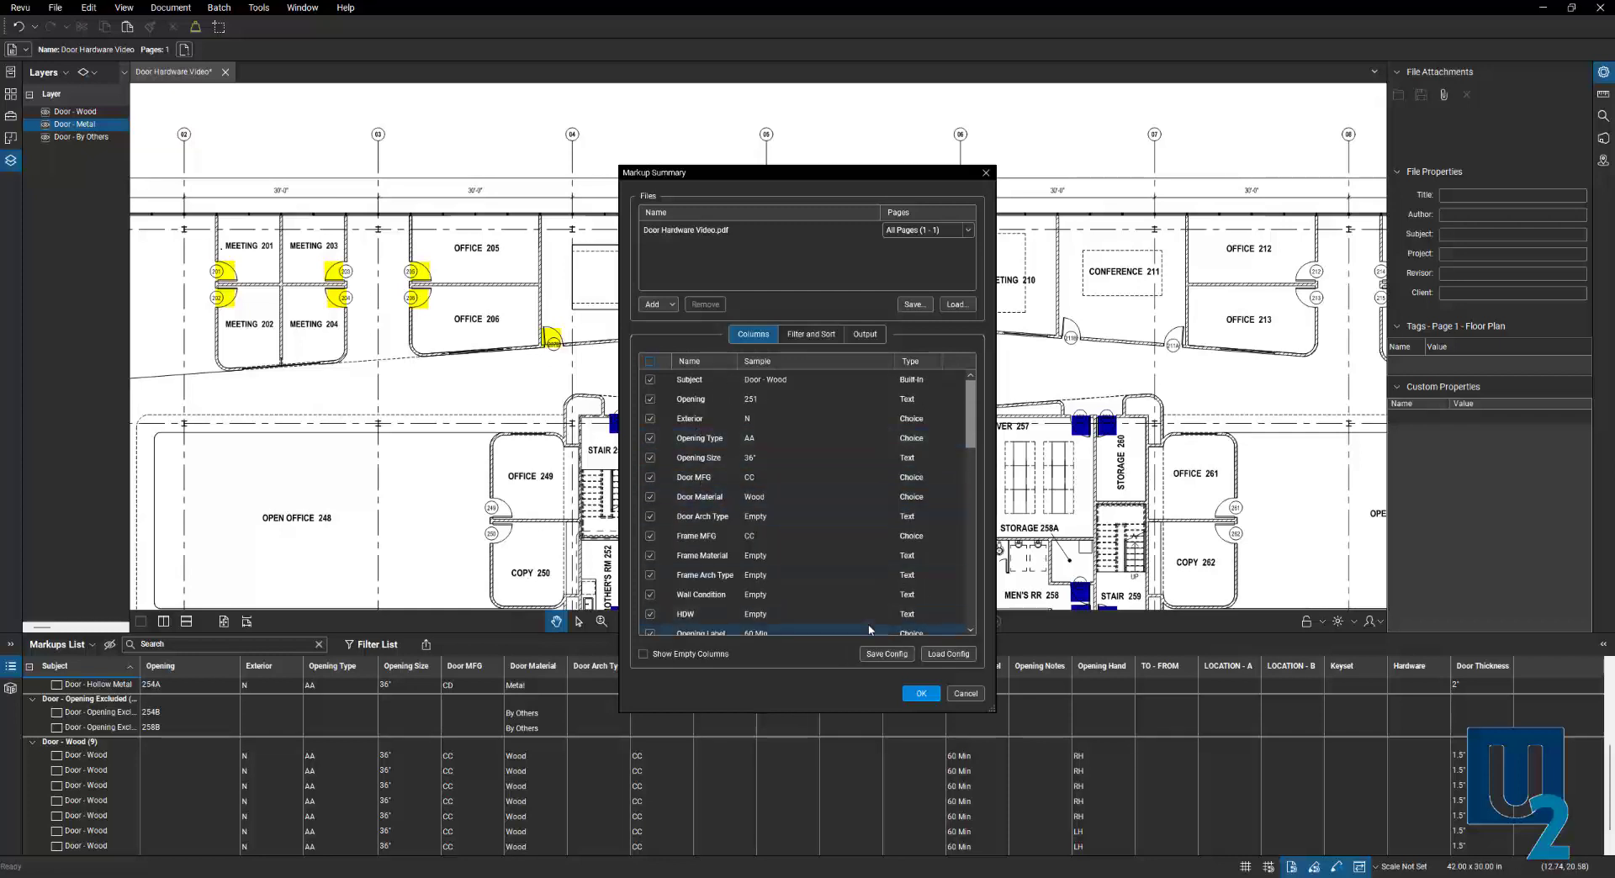
# Check the Filter and Sort settings and set Include to Markups only, without totals.
pyautogui.click(806, 334)
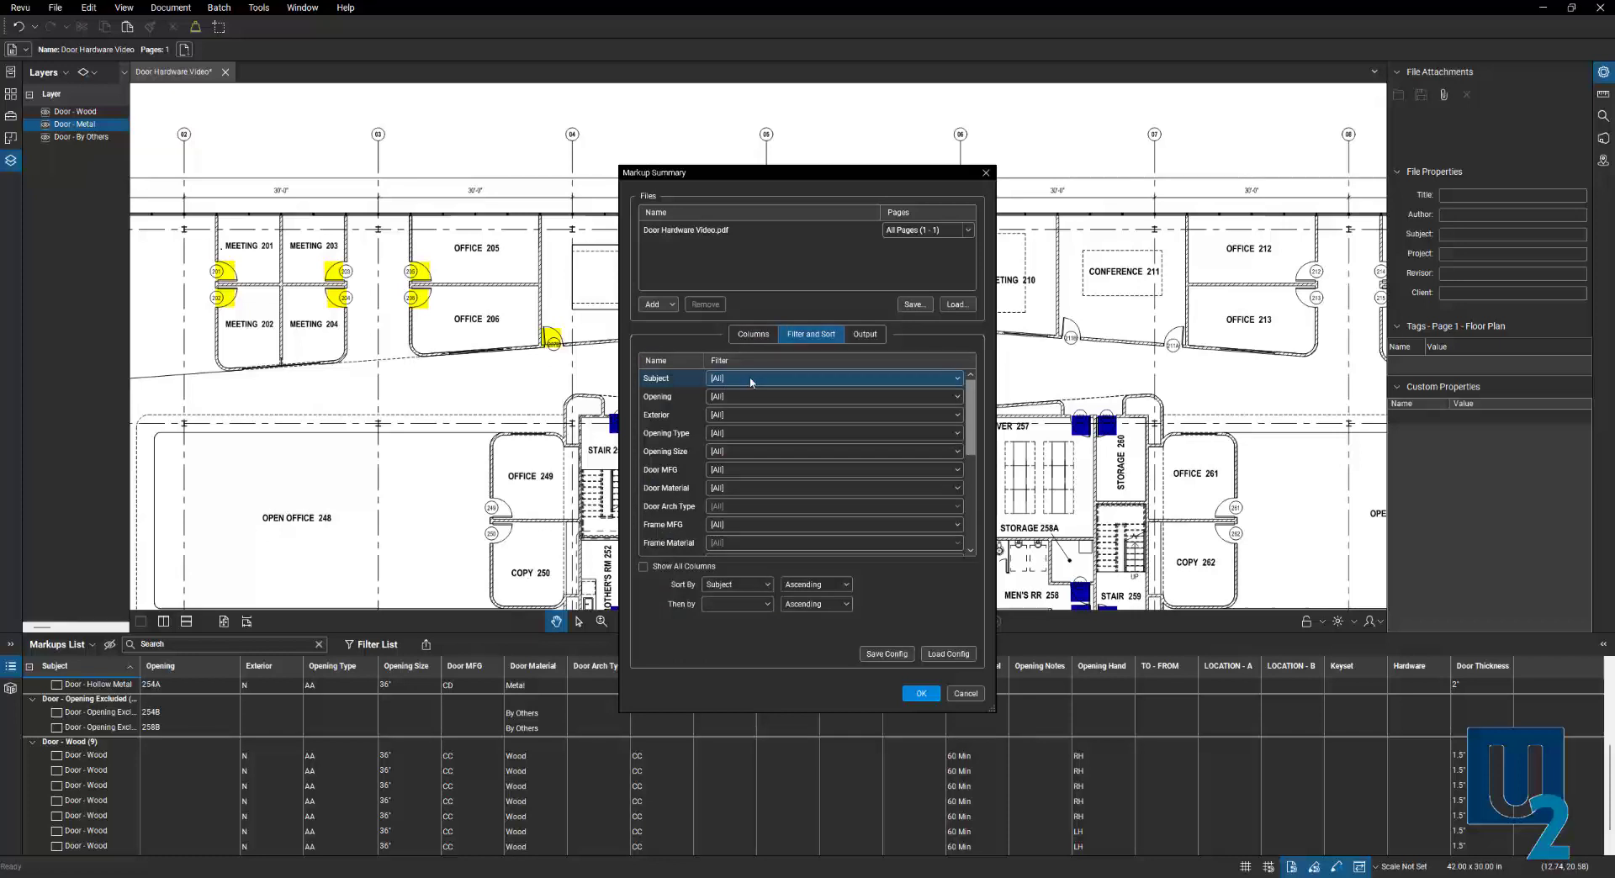
pyautogui.click(864, 336)
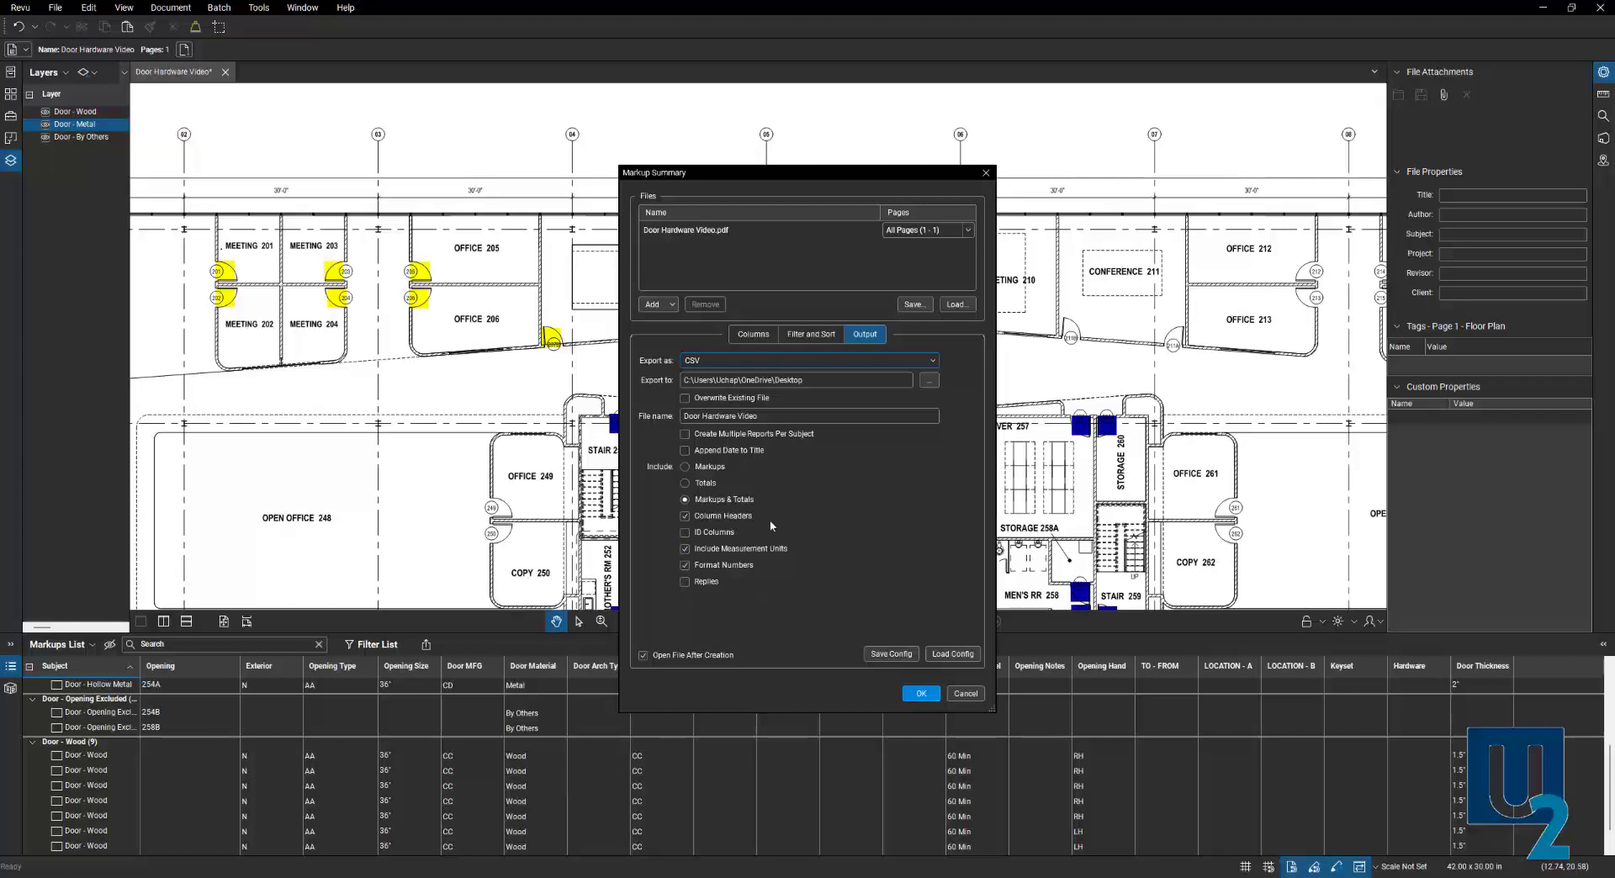
pyautogui.click(704, 469)
# Create the Door Hardware Video CSV and autofit all its columns in Excel.
pyautogui.click(921, 694)
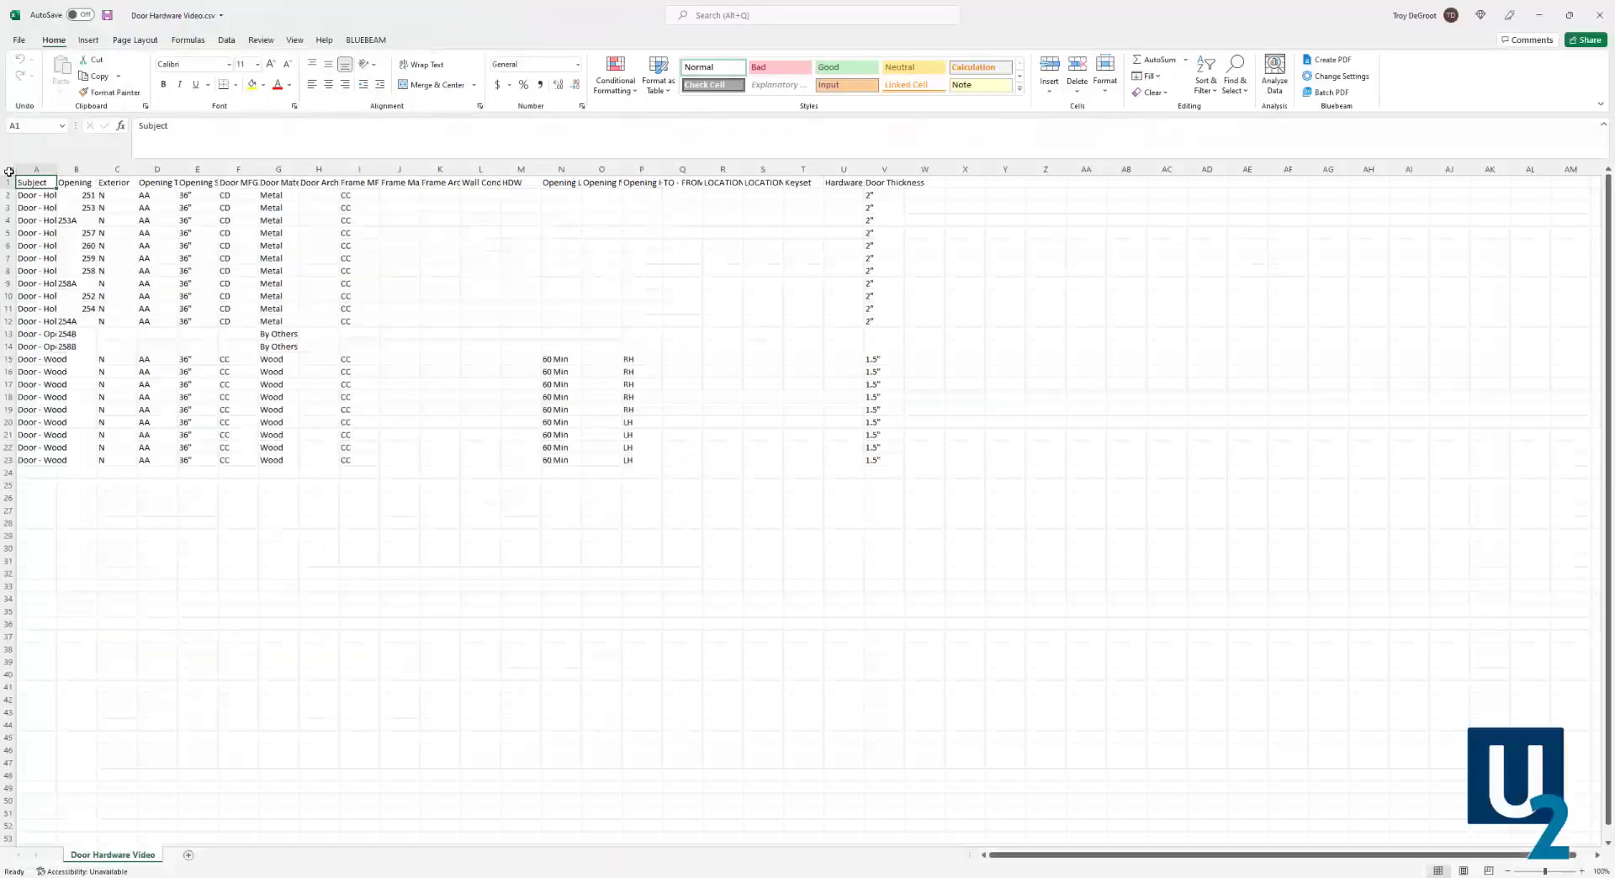
pyautogui.click(10, 172)
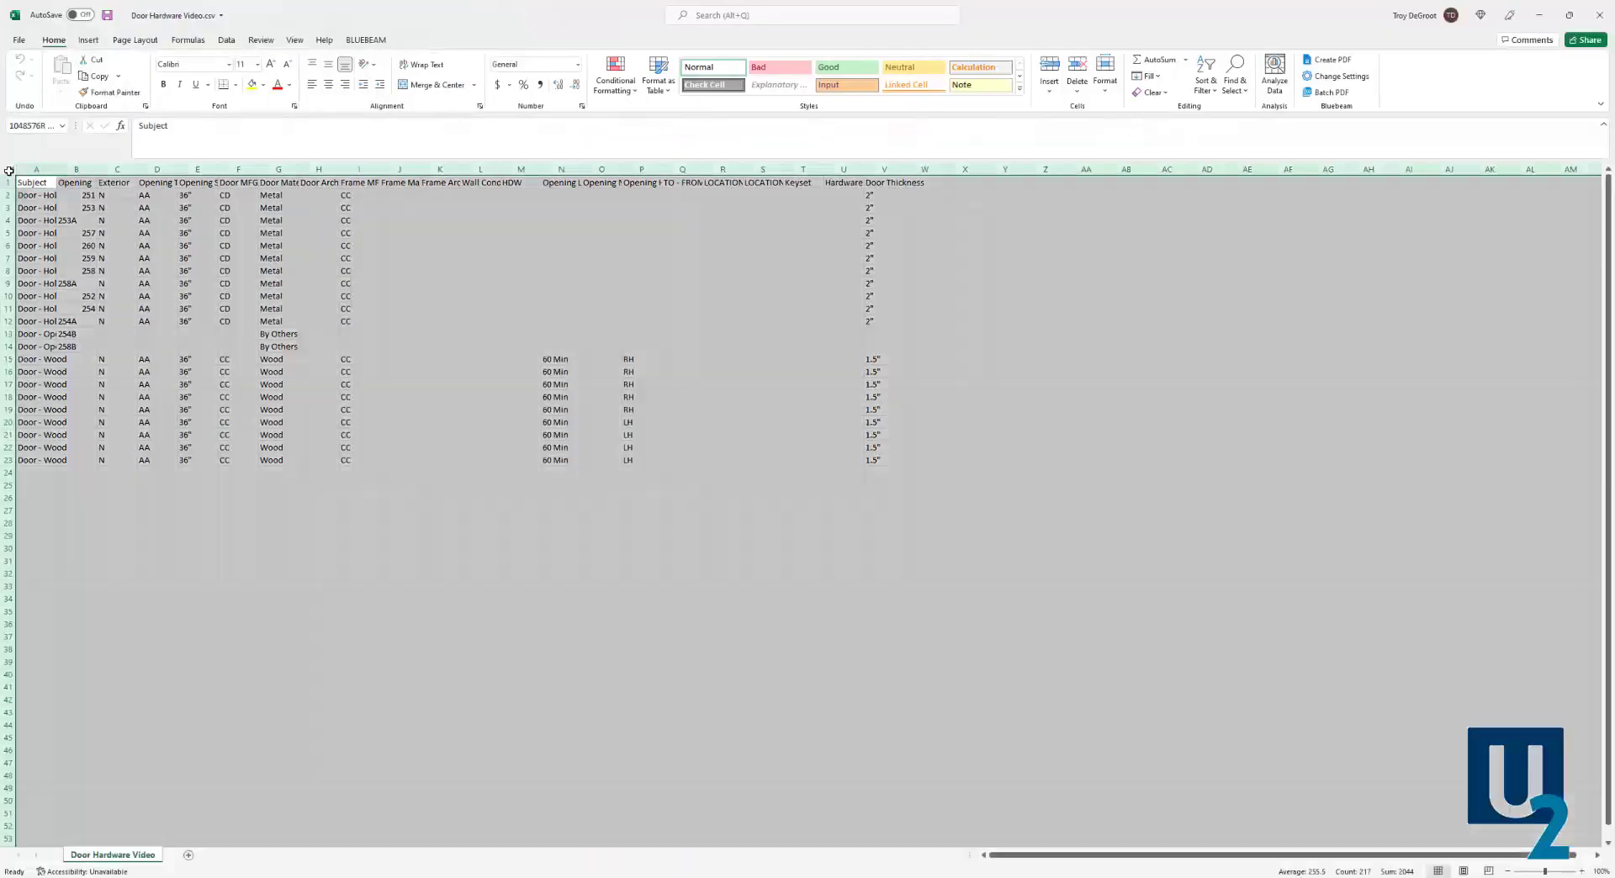
pyautogui.doubleClick(55, 167)
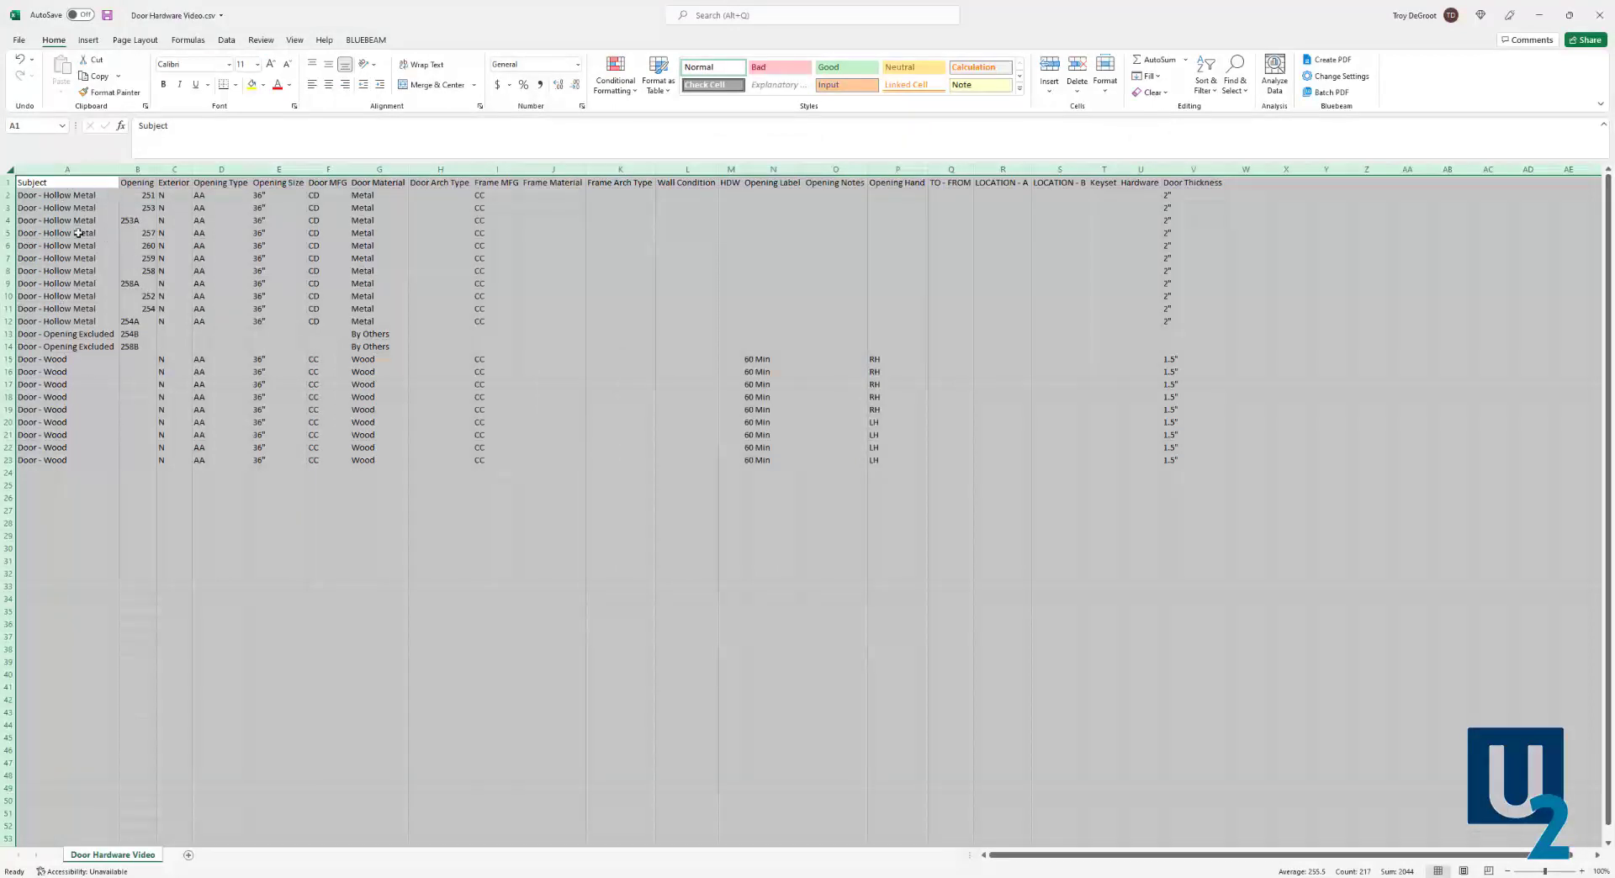
pyautogui.click(644, 509)
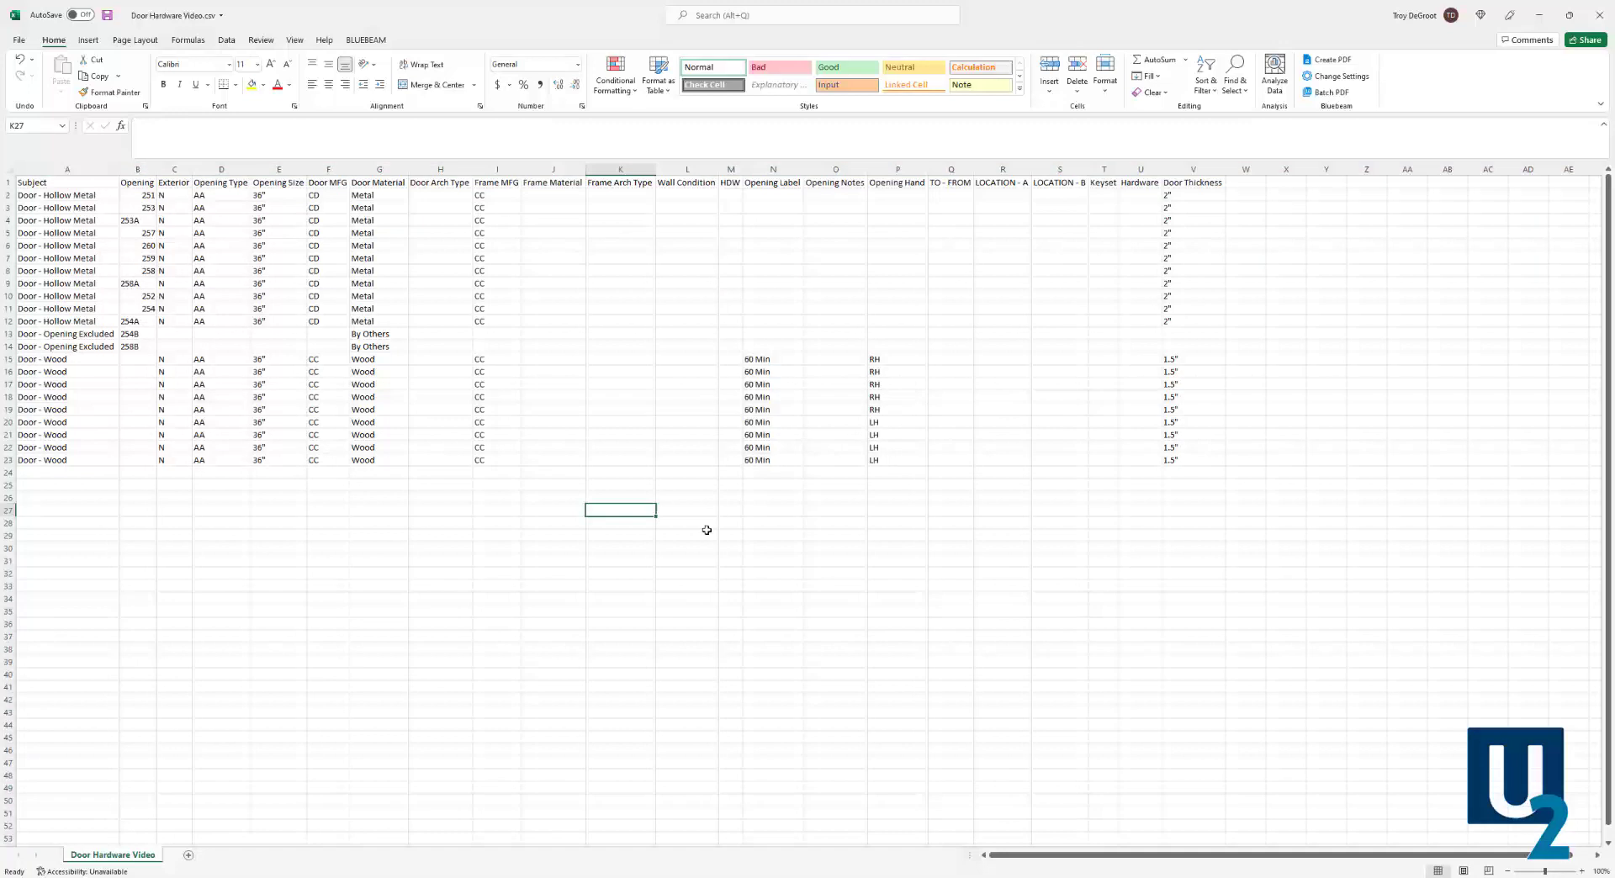